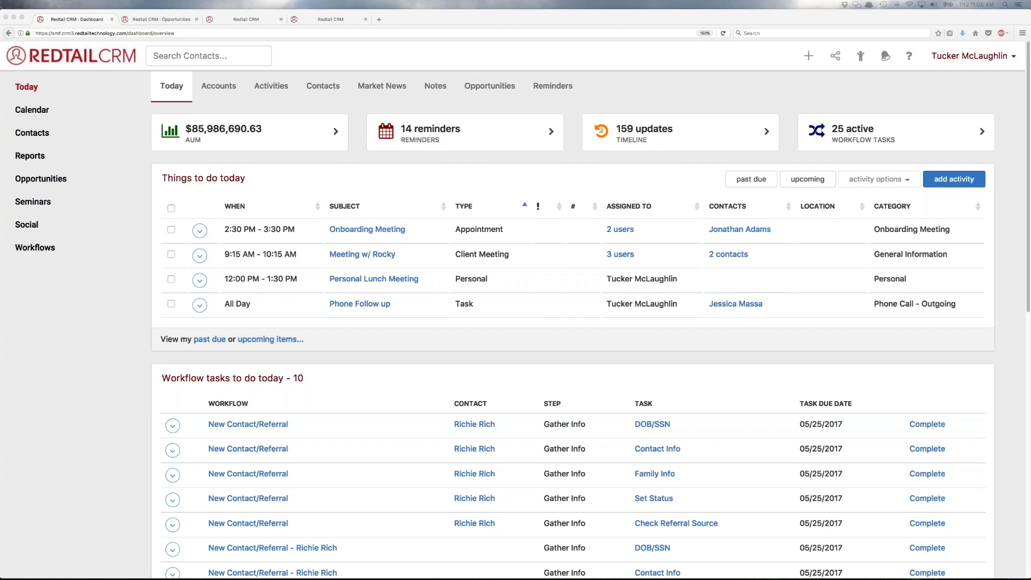
# - Open the opportunities list and delete the Investment Services opportunity with the $0.00 amount
pyautogui.click(1002, 352)
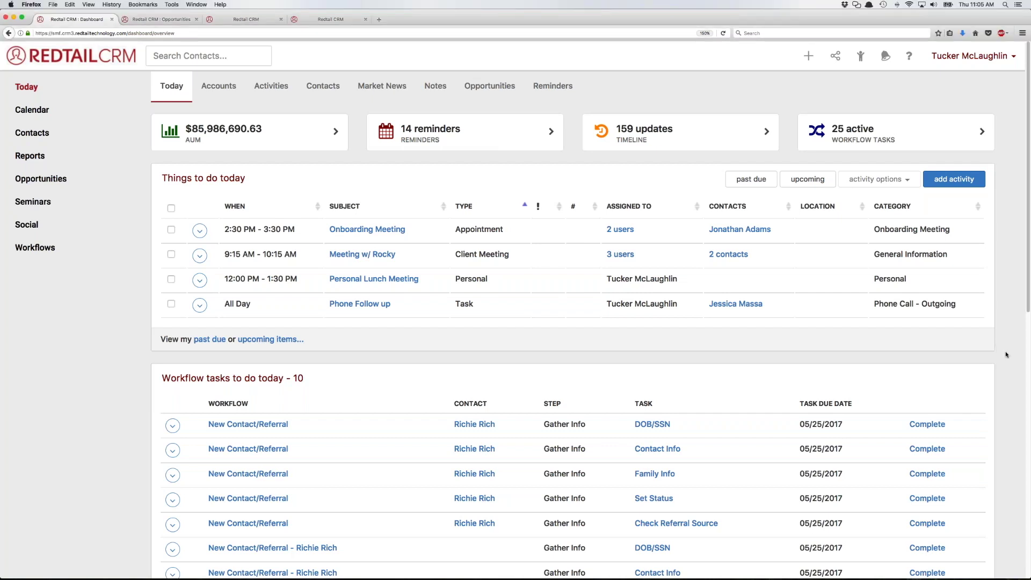
pyautogui.click(59, 179)
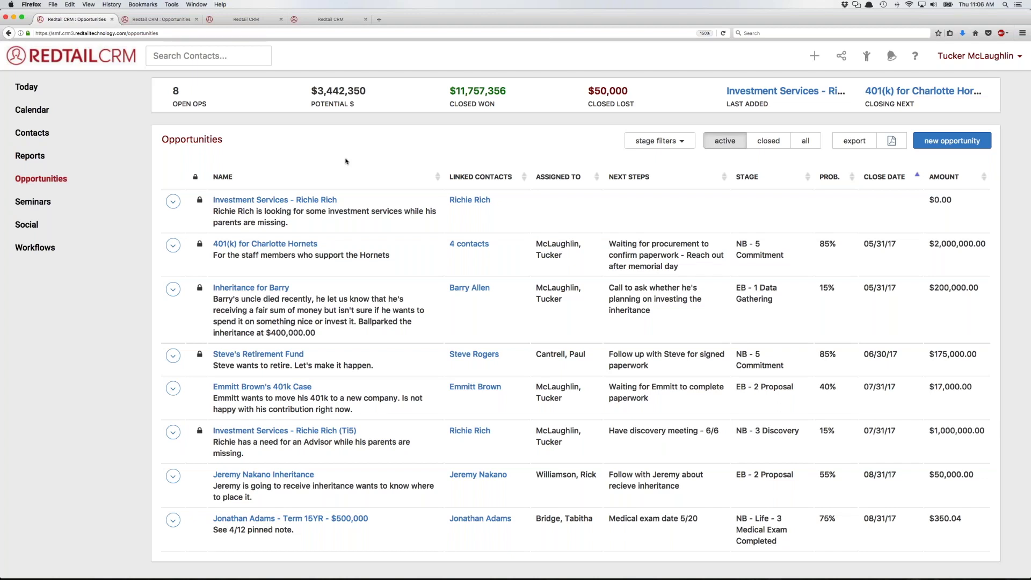
pyautogui.click(173, 202)
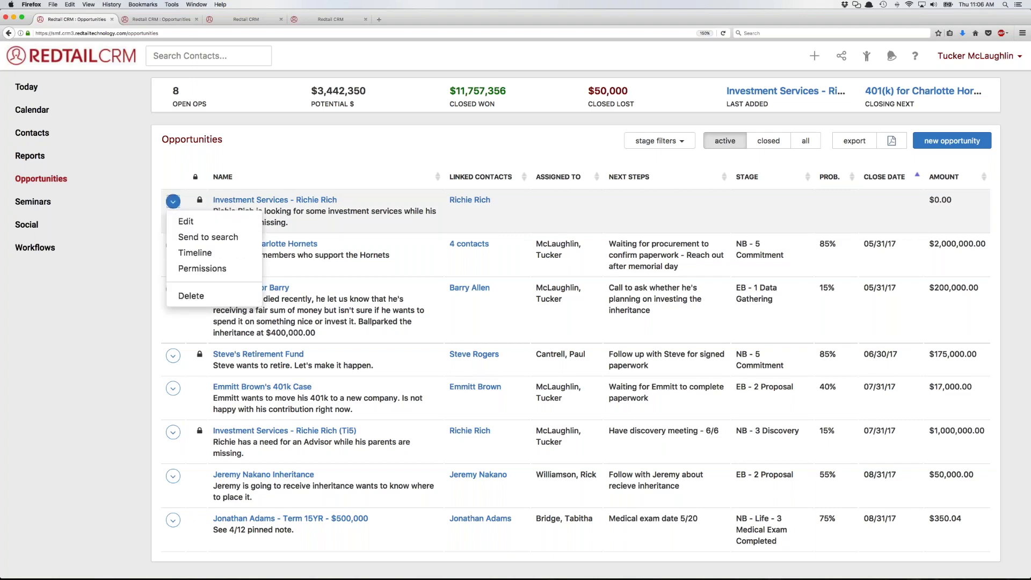
pyautogui.click(197, 300)
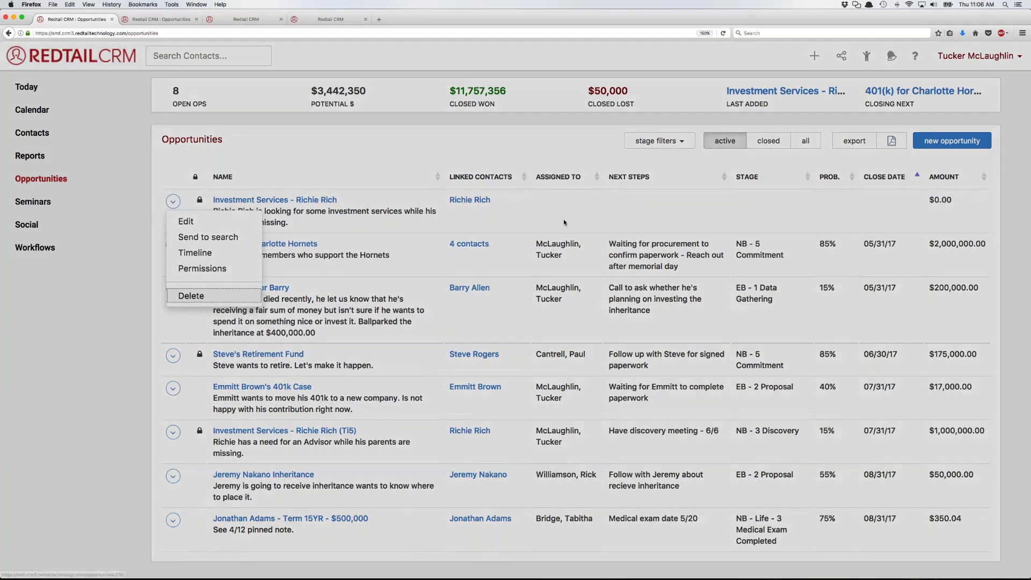
pyautogui.click(638, 143)
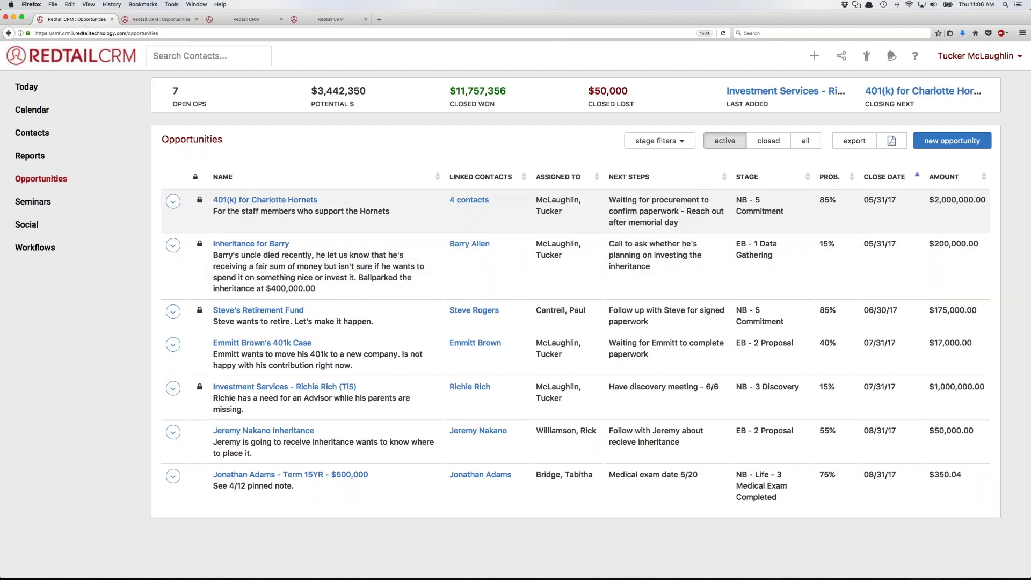
# - Examine the potential, closed won and closed lost summary figures and the close date of the 401(k) for Charlotte Hornets opportunity
pyautogui.moveTo(374, 91); pyautogui.dragTo(317, 91)
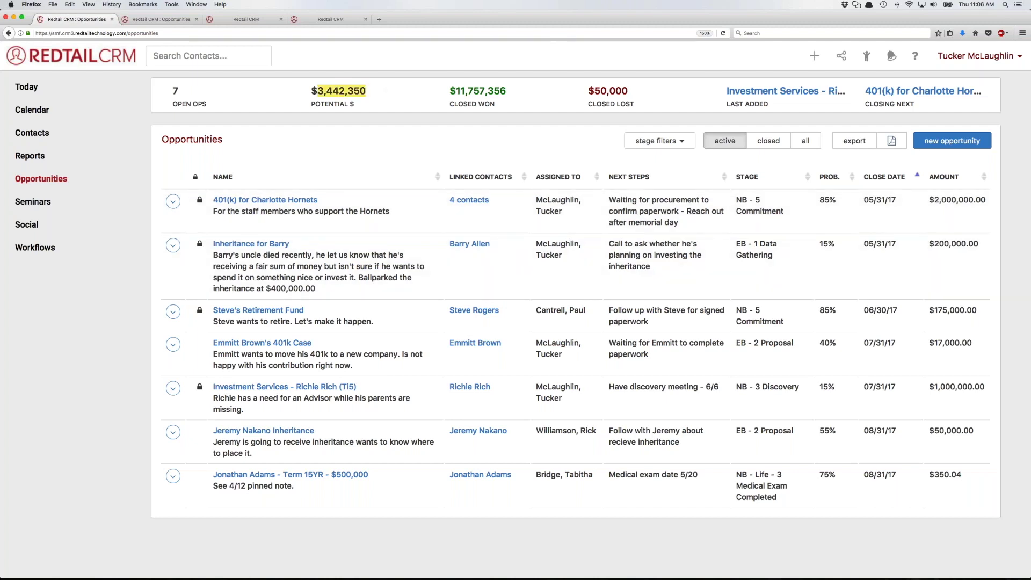
pyautogui.click(352, 136)
pyautogui.moveTo(365, 91); pyautogui.dragTo(318, 91)
pyautogui.click(381, 128)
pyautogui.moveTo(472, 104); pyautogui.dragTo(457, 104)
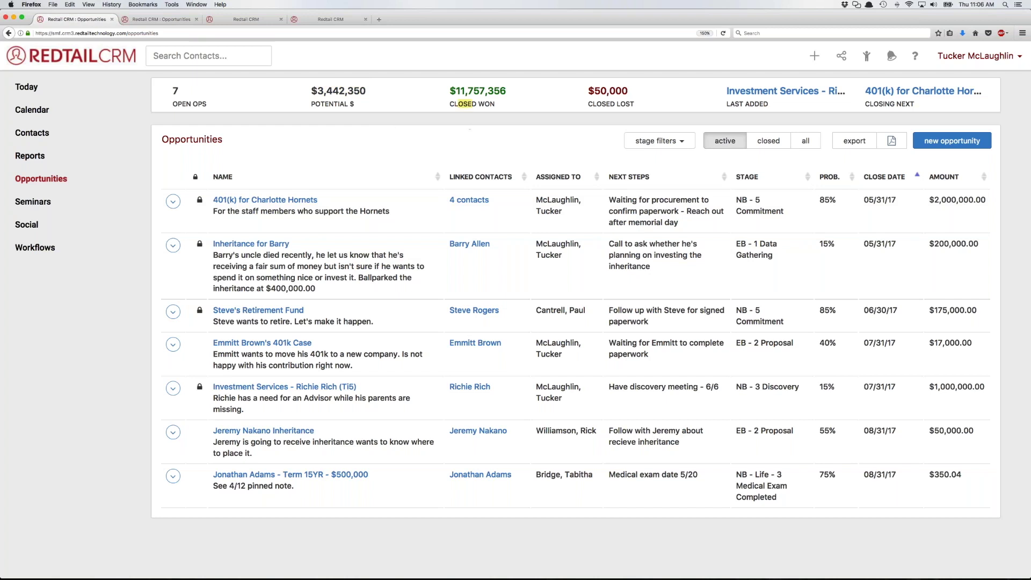
pyautogui.moveTo(635, 104); pyautogui.dragTo(451, 105)
pyautogui.click(461, 119)
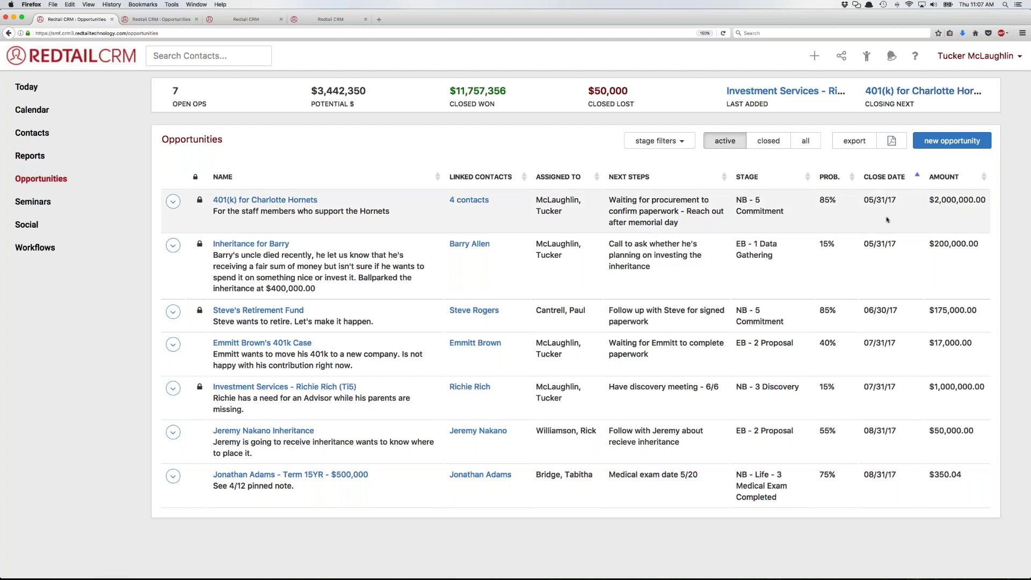
pyautogui.moveTo(896, 200); pyautogui.dragTo(863, 200)
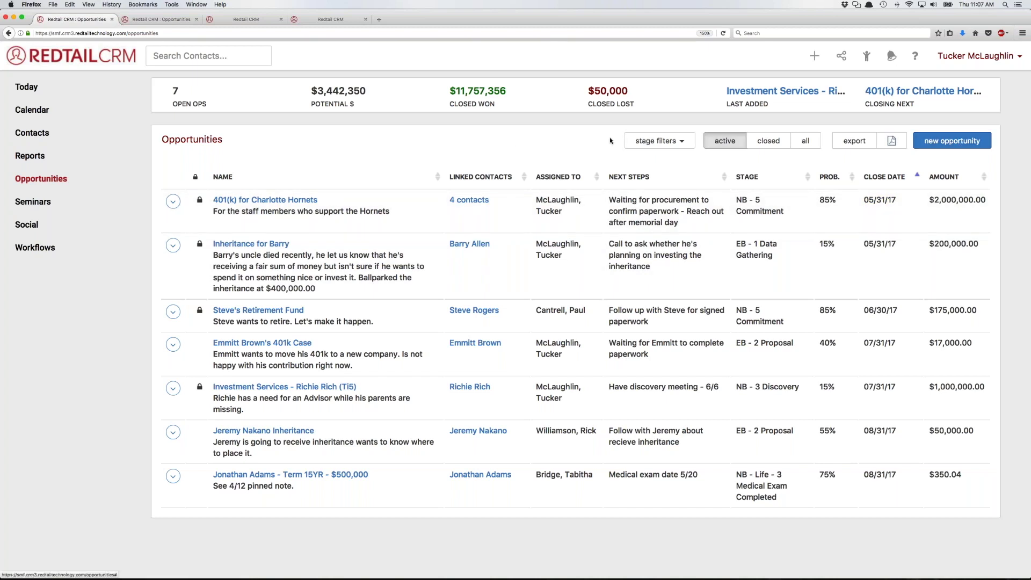
# - Review the available opportunity stage filters without applying any
pyautogui.click(631, 145)
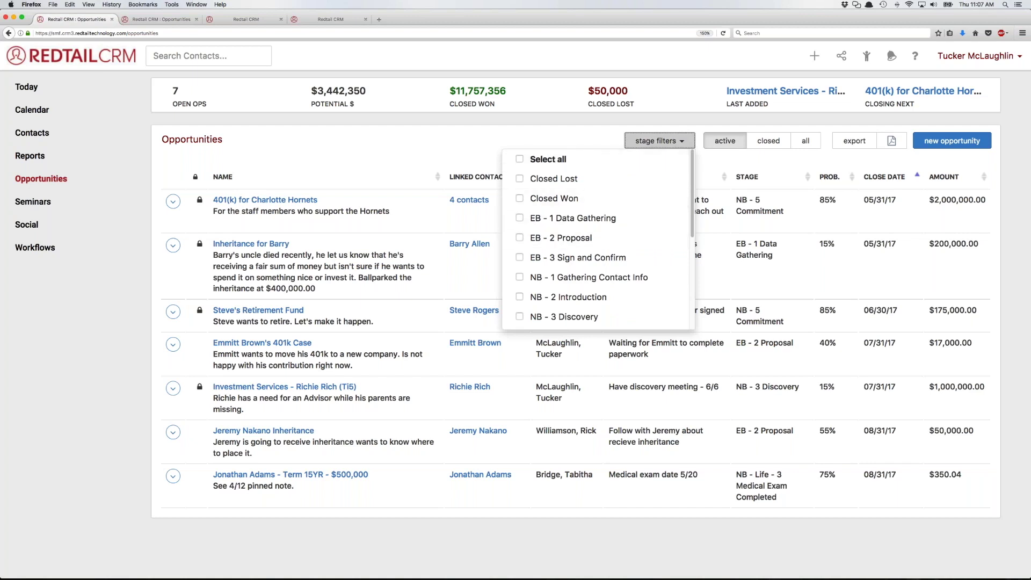
pyautogui.click(563, 142)
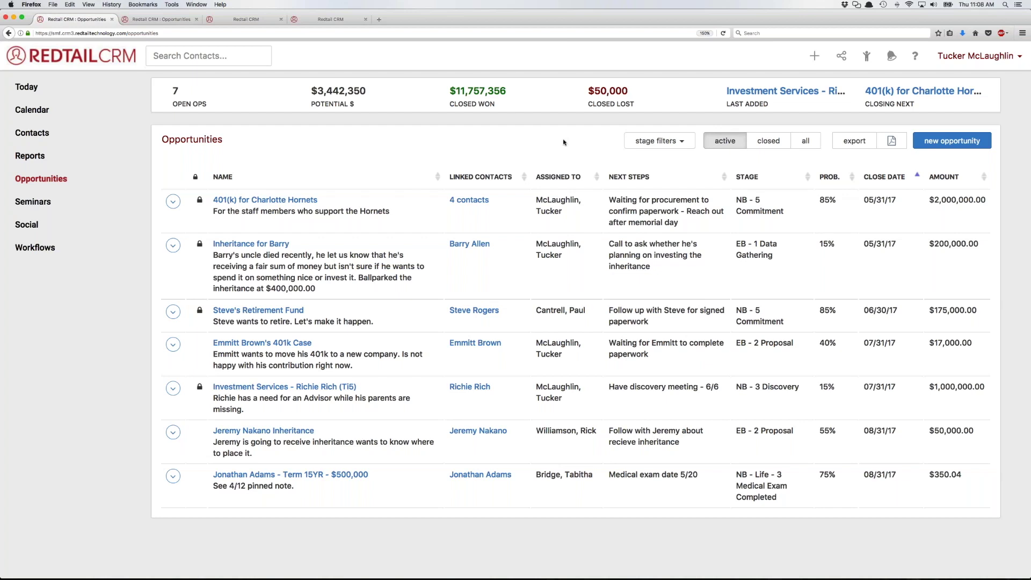
pyautogui.click(659, 141)
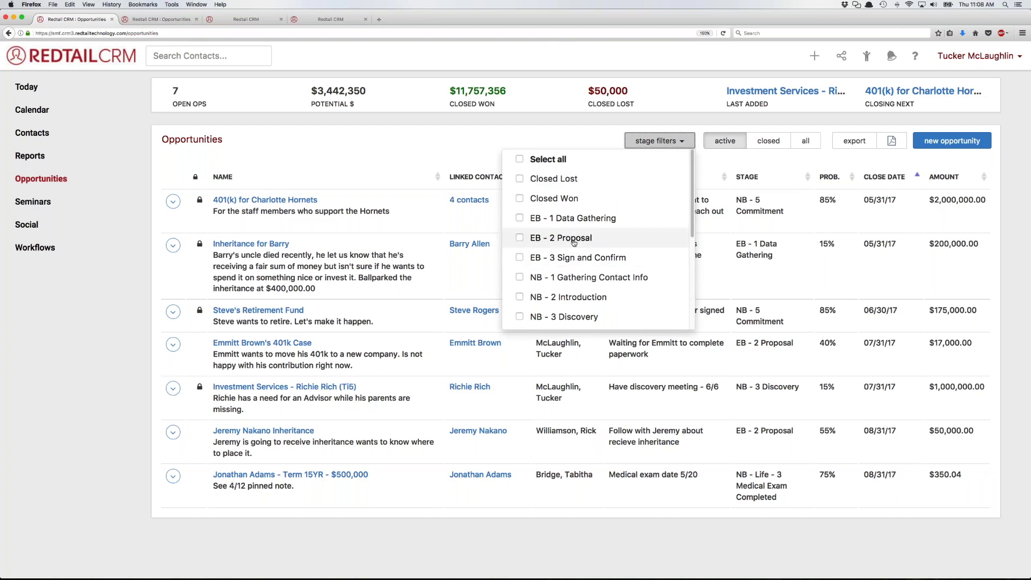
pyautogui.scroll(-2, 577, 274)
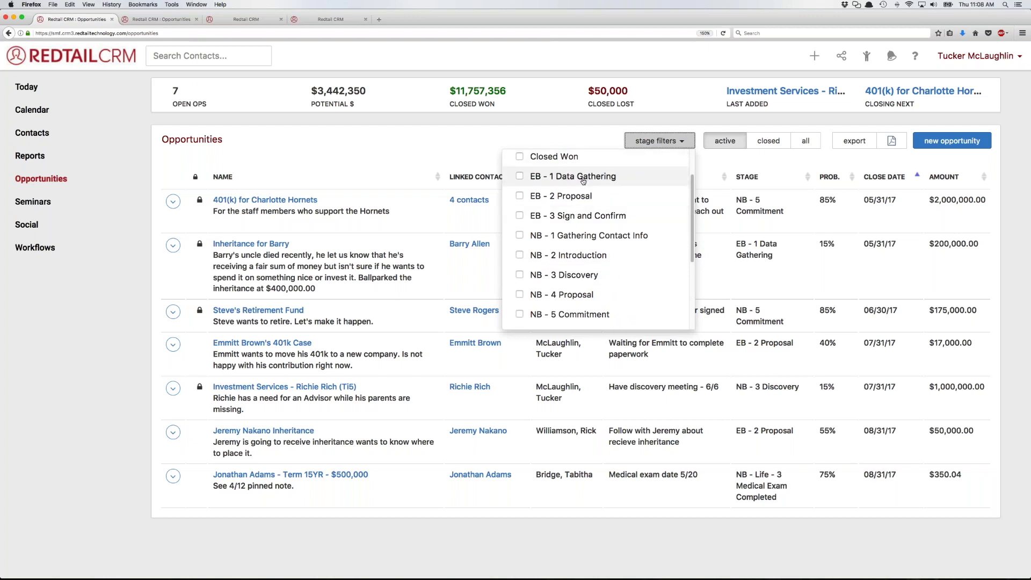
pyautogui.click(585, 144)
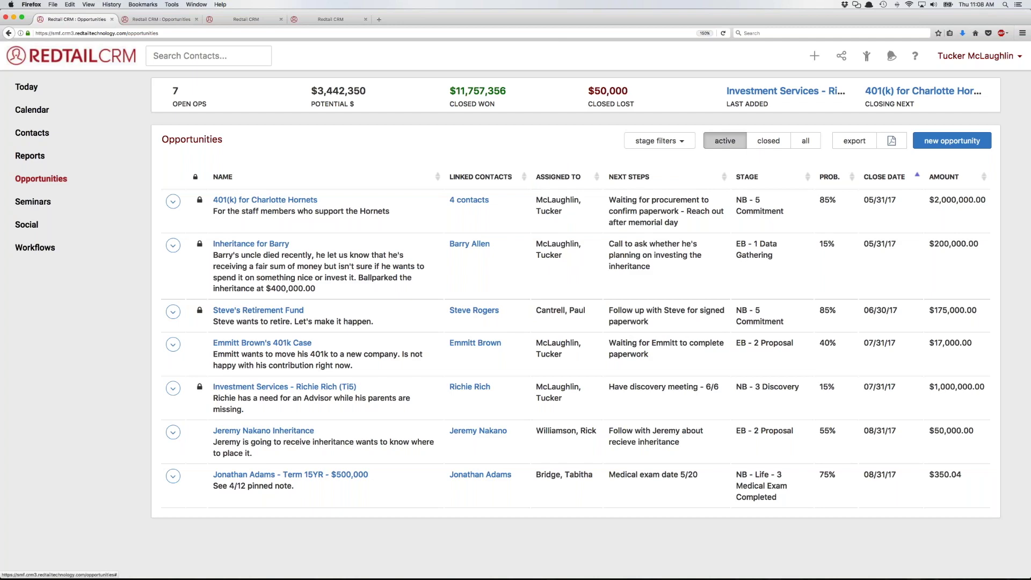
# - View the complete and closed opportunity lists and return to the active opportunities
pyautogui.click(805, 142)
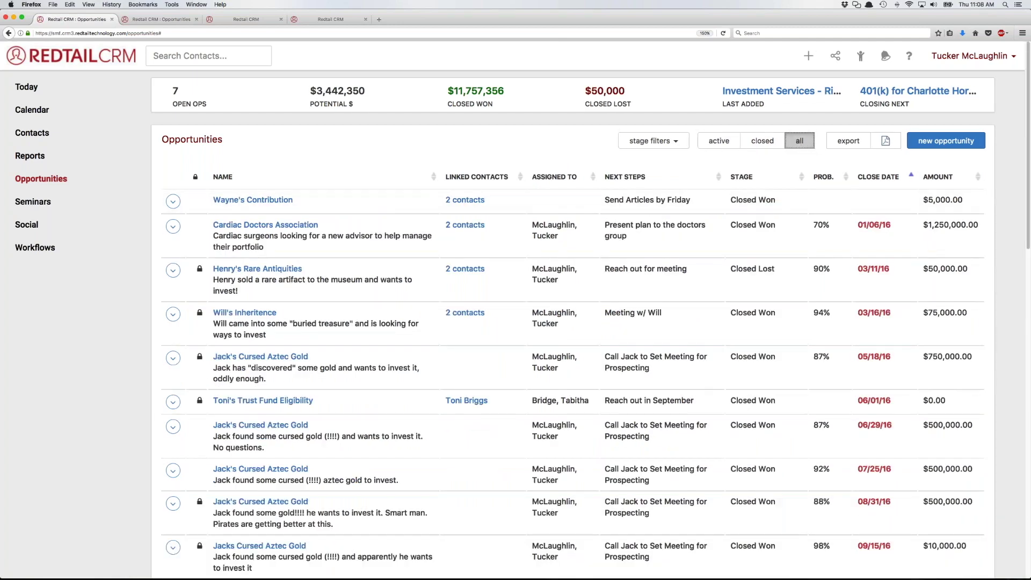
pyautogui.scroll(-9, 796, 276)
pyautogui.scroll(9, 796, 276)
pyautogui.click(763, 141)
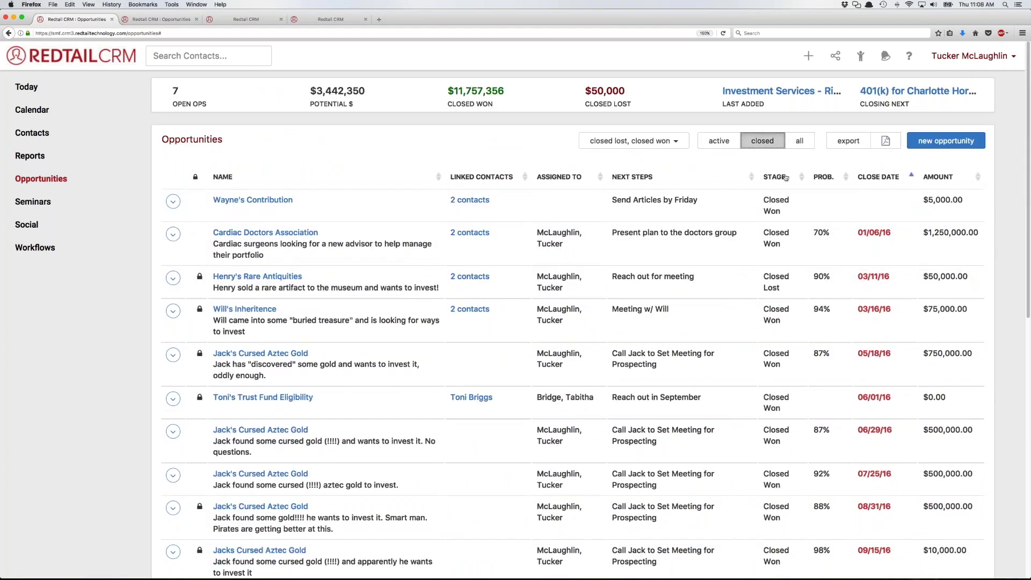
pyautogui.click(719, 140)
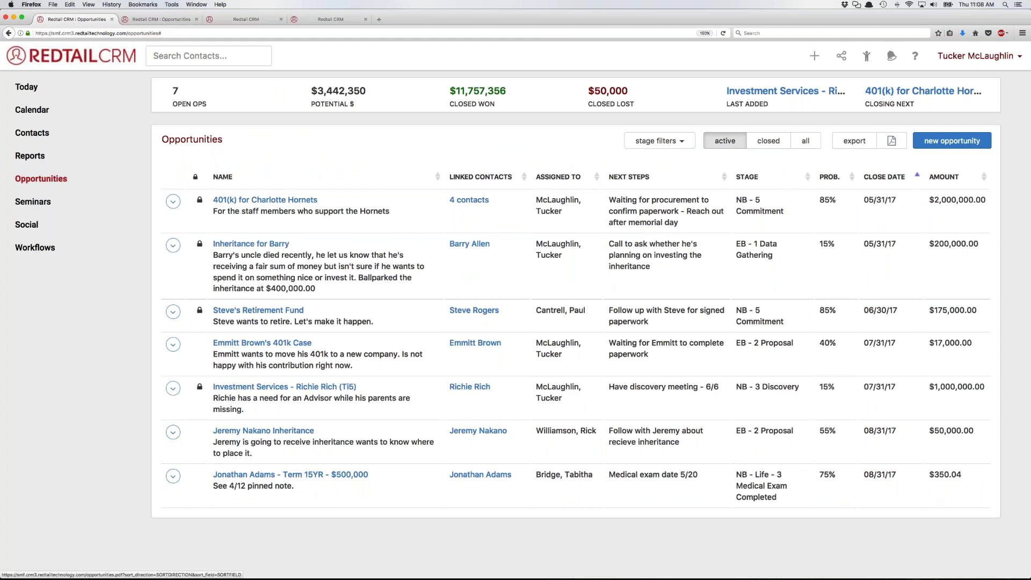
pyautogui.click(770, 142)
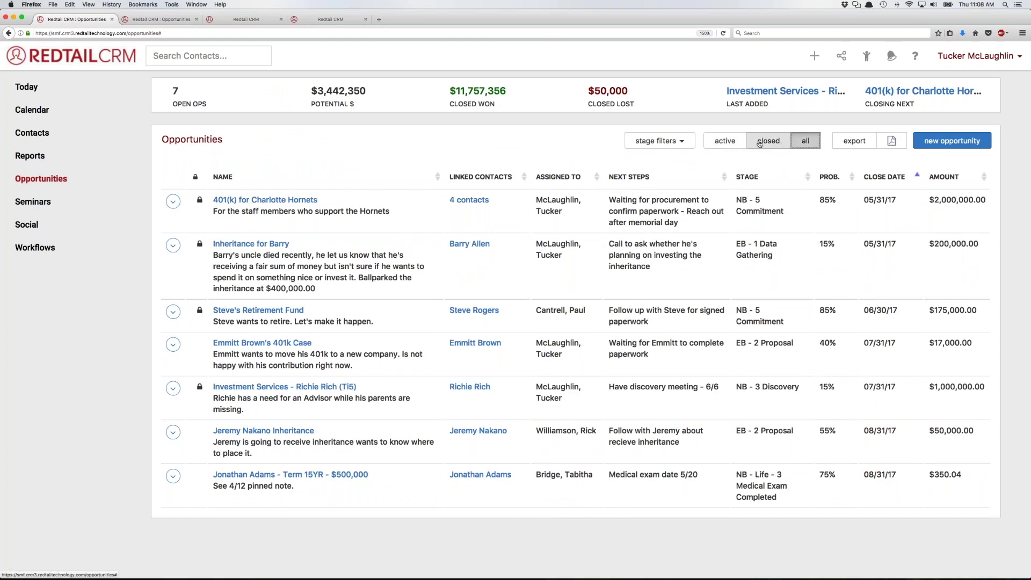
pyautogui.click(729, 141)
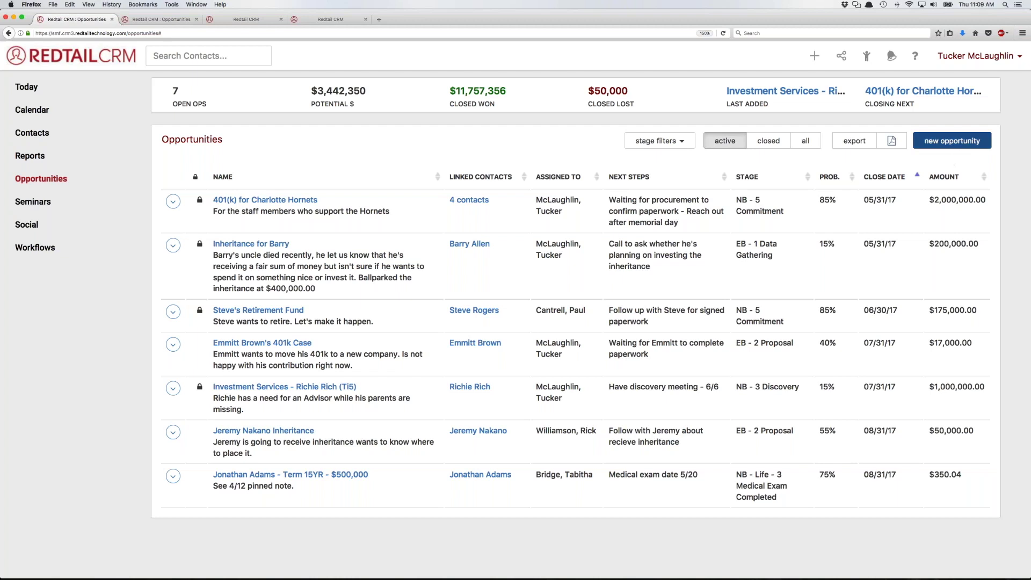
# - Start a new opportunity and name it "Investment Services" followed by the contact's full name, using the previously entered suggestion
pyautogui.click(960, 141)
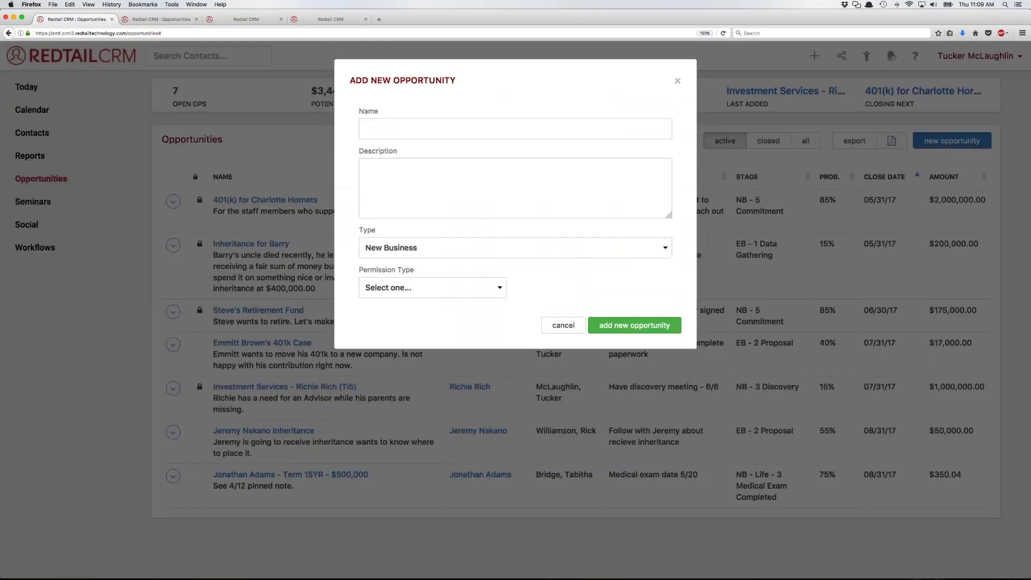
pyautogui.click(472, 130)
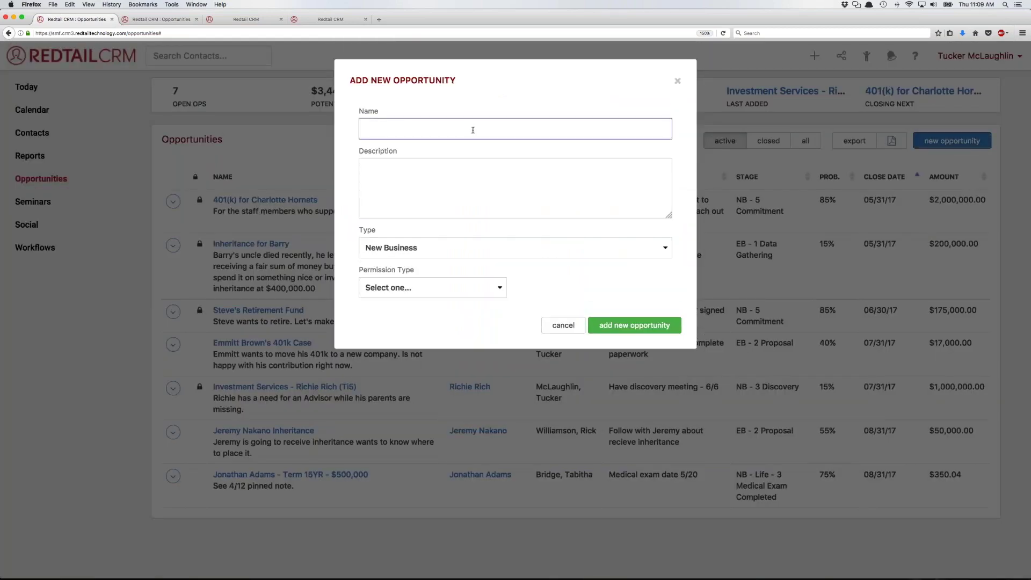
pyautogui.write('In')
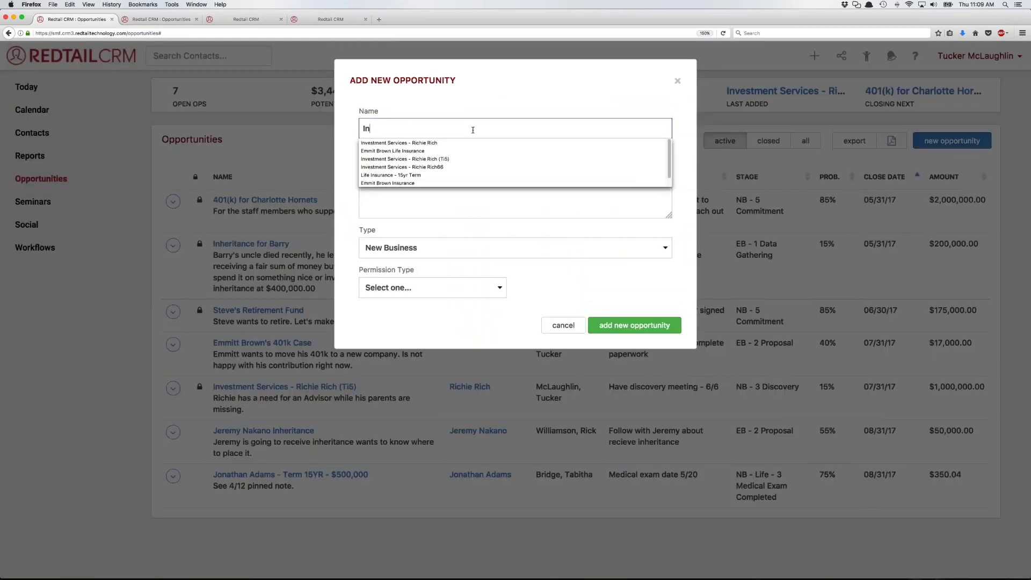
pyautogui.press('Down')
pyautogui.press('Return')
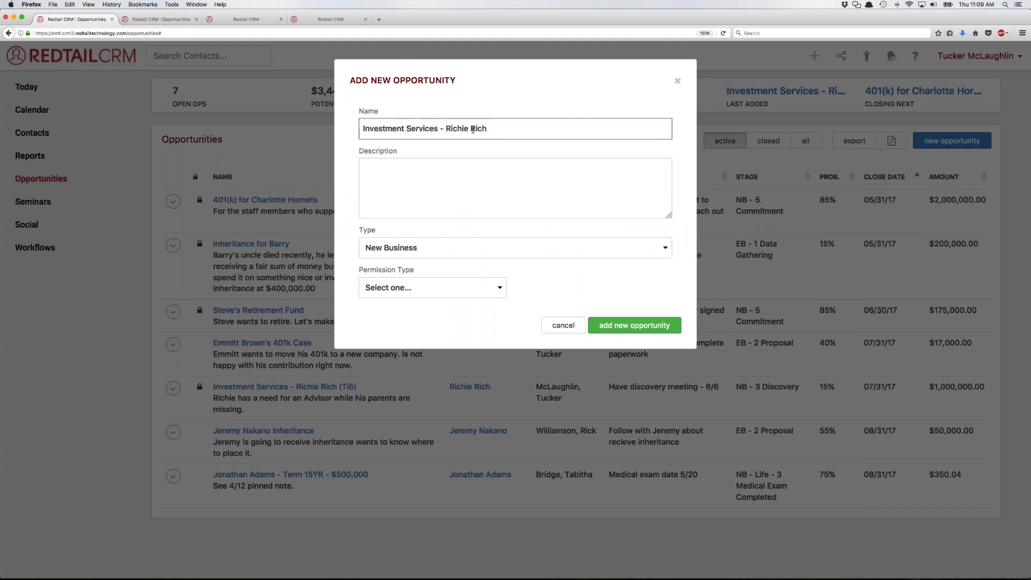
# - Describe the contact as interested in our services while his parents are missing, correcting the misspelling of "interested"
pyautogui.press('Tab')
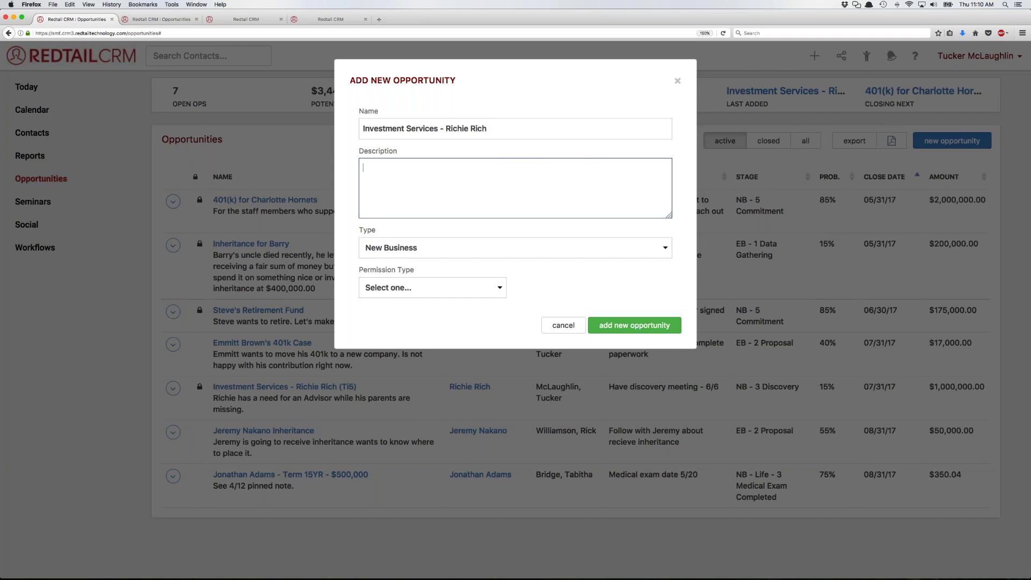
pyautogui.write('Richie is insterested in our servic')
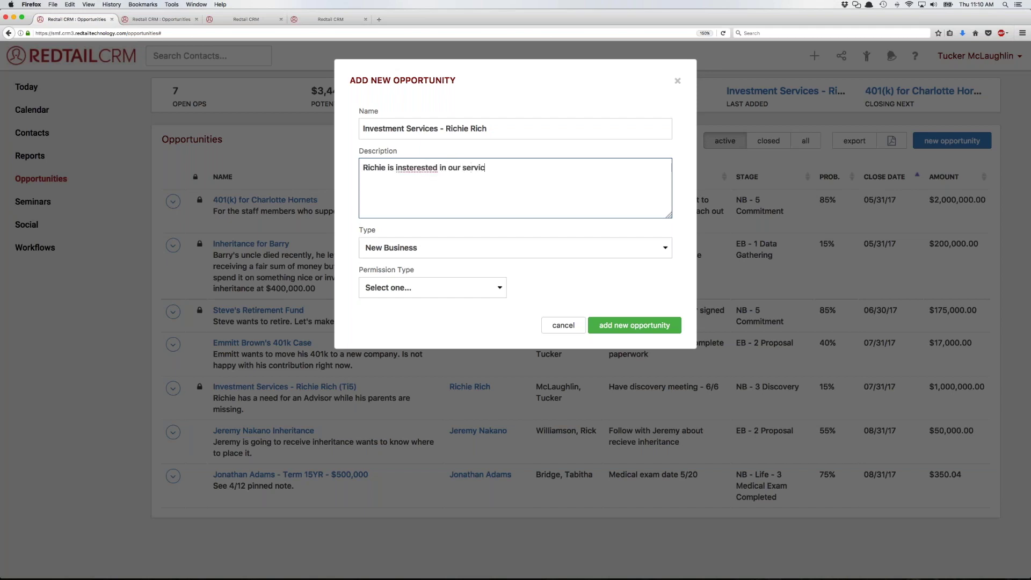
pyautogui.write('es while his parents are missing.')
pyautogui.rightClick(413, 168)
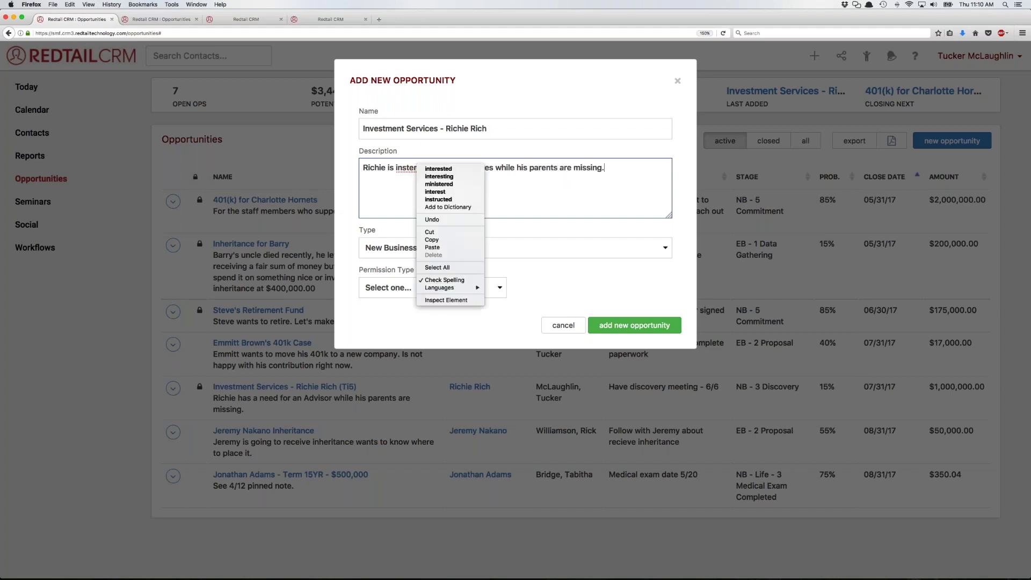
pyautogui.click(440, 175)
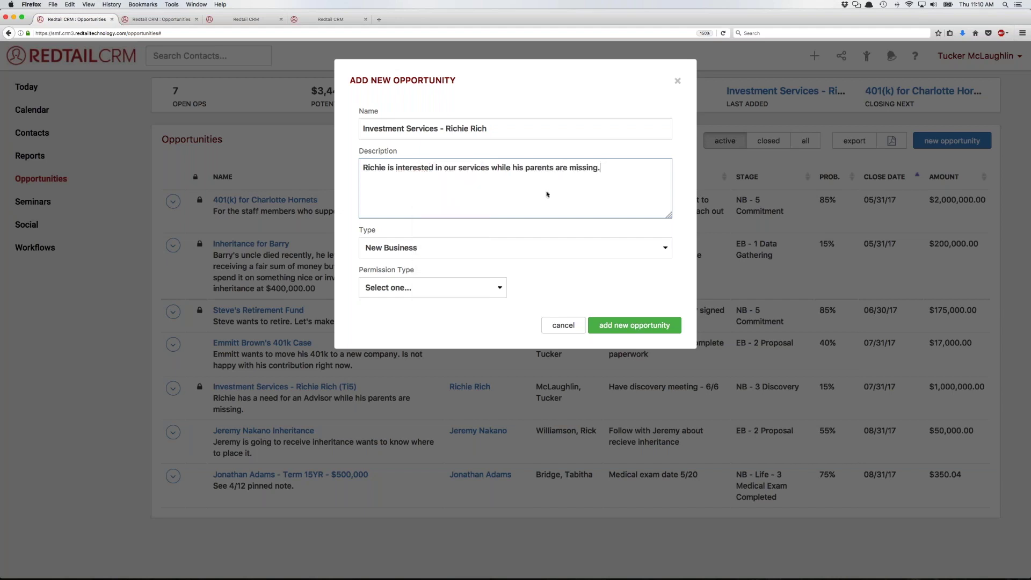
pyautogui.click(487, 235)
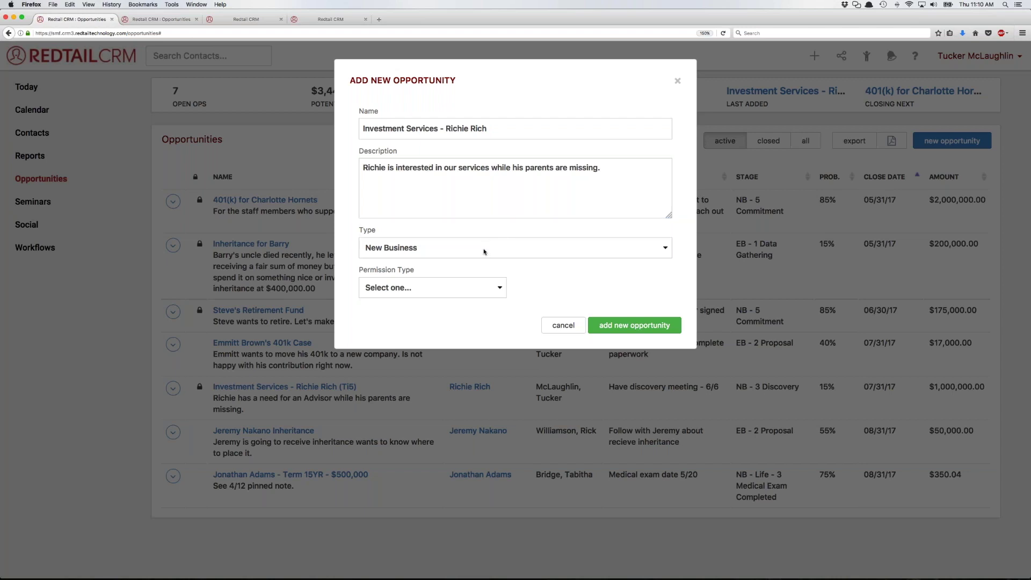
# - Check the opportunity type choices and keep New Business selected
pyautogui.click(483, 251)
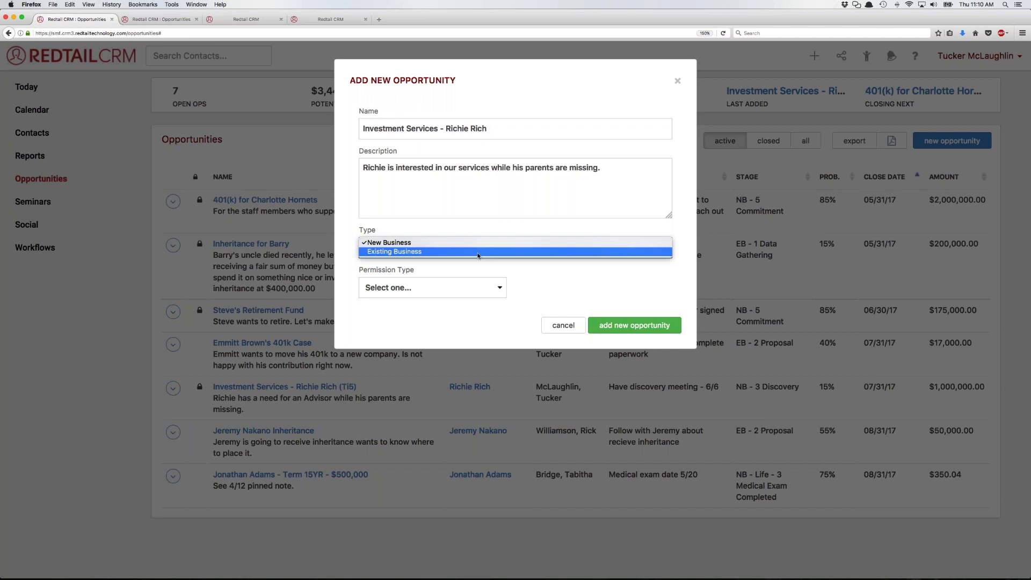
pyautogui.click(487, 242)
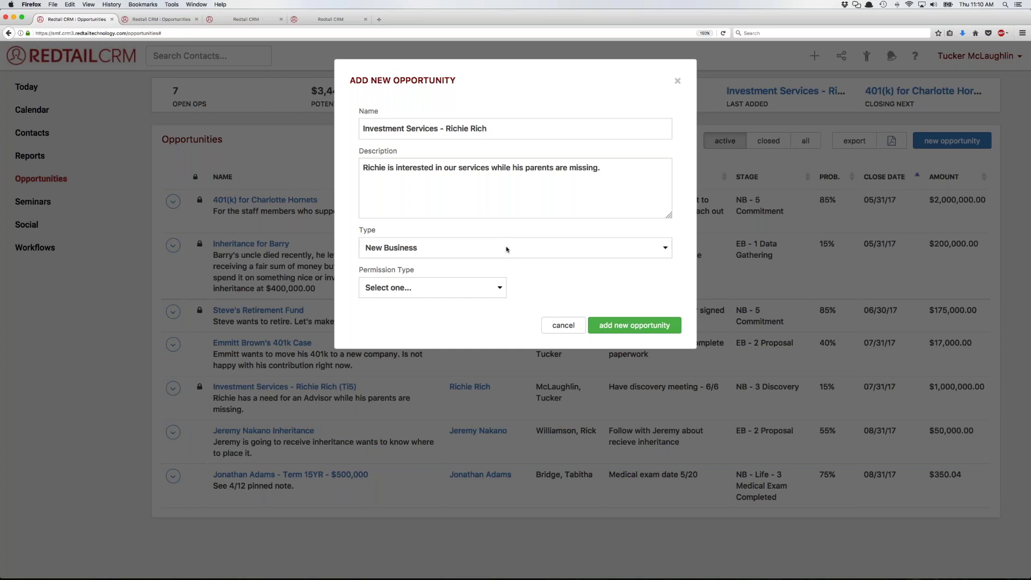
pyautogui.click(502, 250)
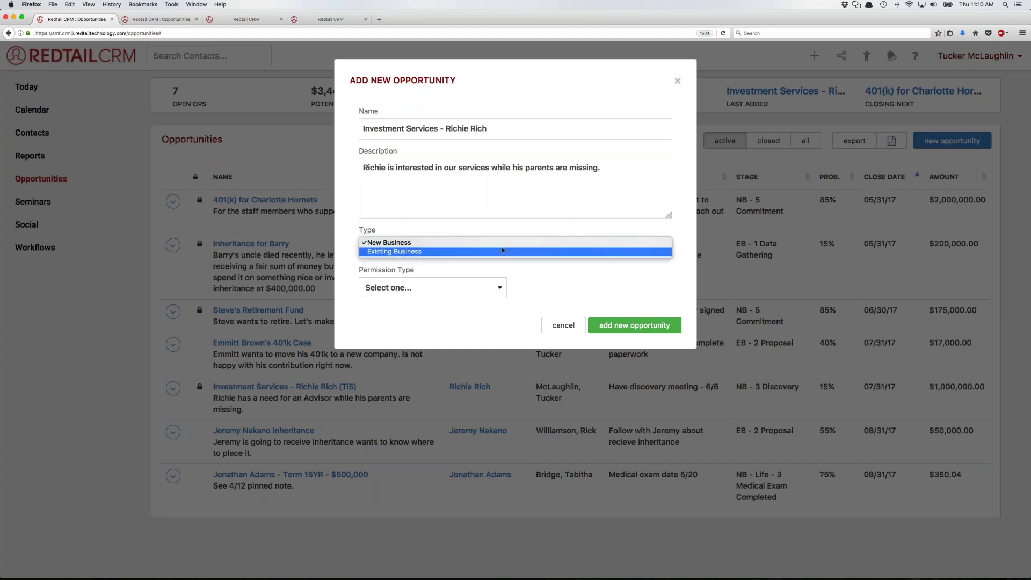
pyautogui.click(494, 243)
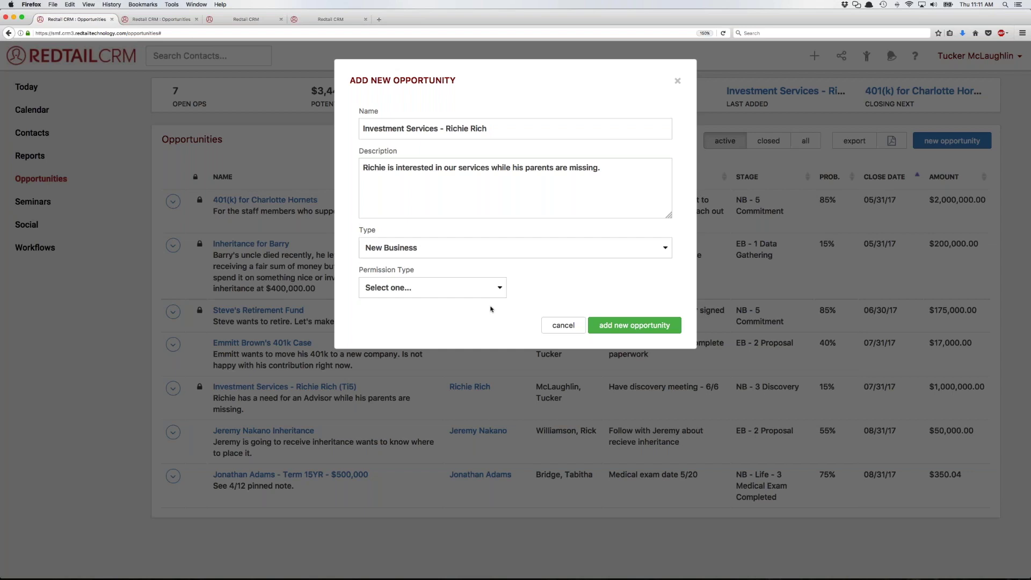
# - Set the new opportunity's permission type to Team and look through the available teams
pyautogui.click(482, 289)
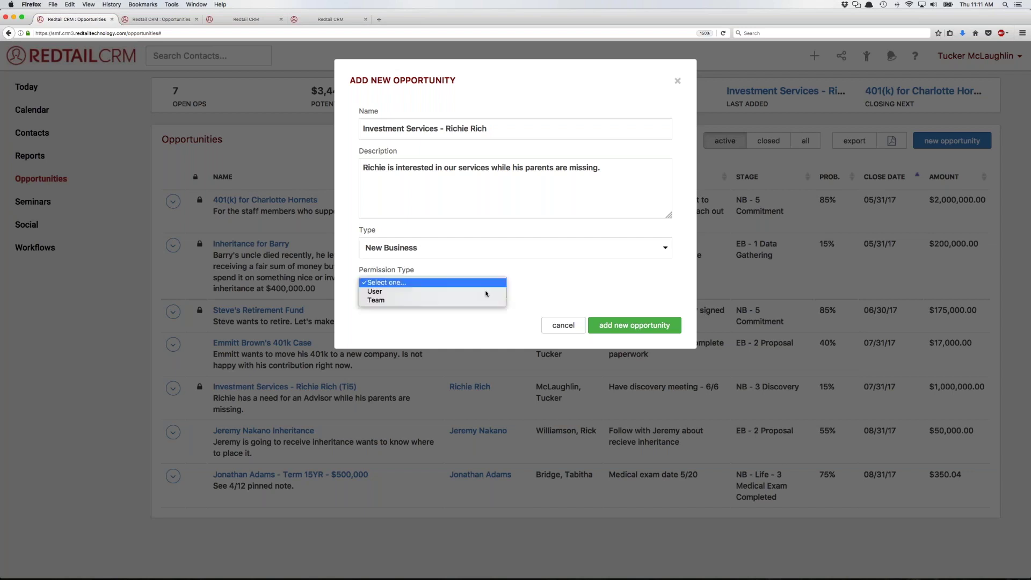
pyautogui.click(450, 301)
pyautogui.click(579, 289)
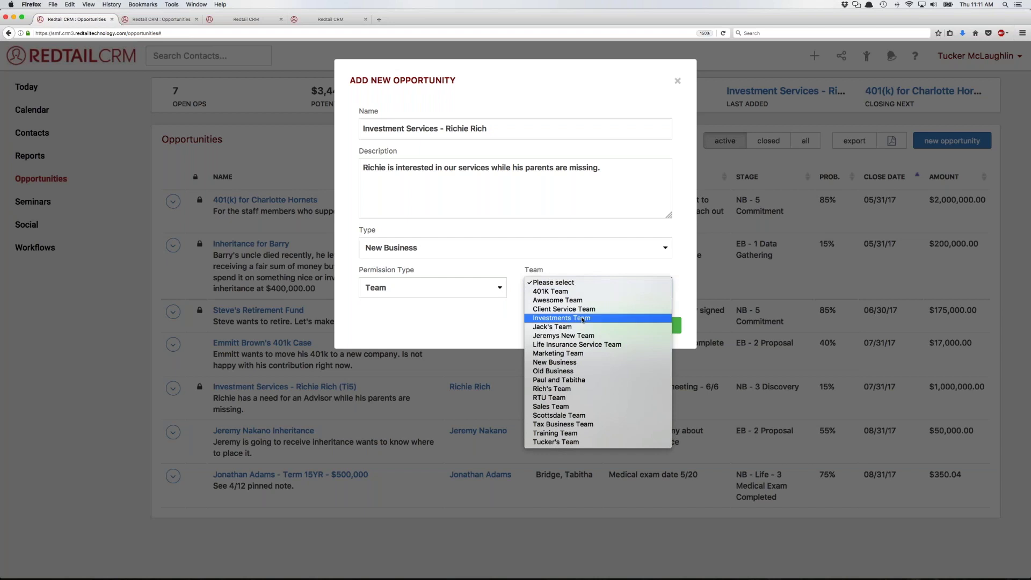
pyautogui.click(459, 312)
# - Set the new opportunity's permission type to User
pyautogui.click(448, 291)
pyautogui.click(446, 281)
pyautogui.click(446, 287)
pyautogui.click(445, 273)
pyautogui.click(501, 319)
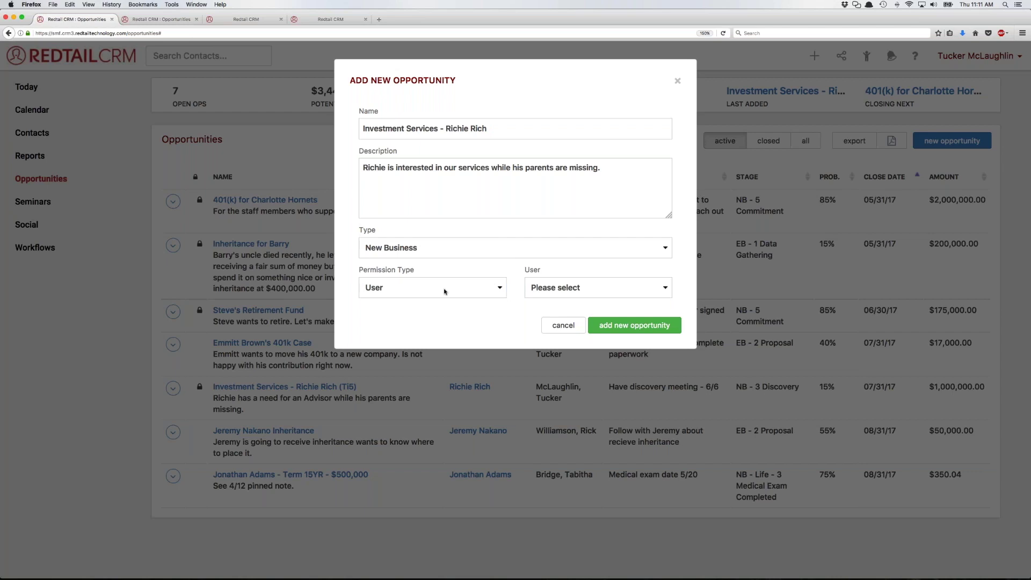
# - Set the new opportunity's permission type to Team, choose the signed-in user's own team, and add the opportunity
pyautogui.click(543, 290)
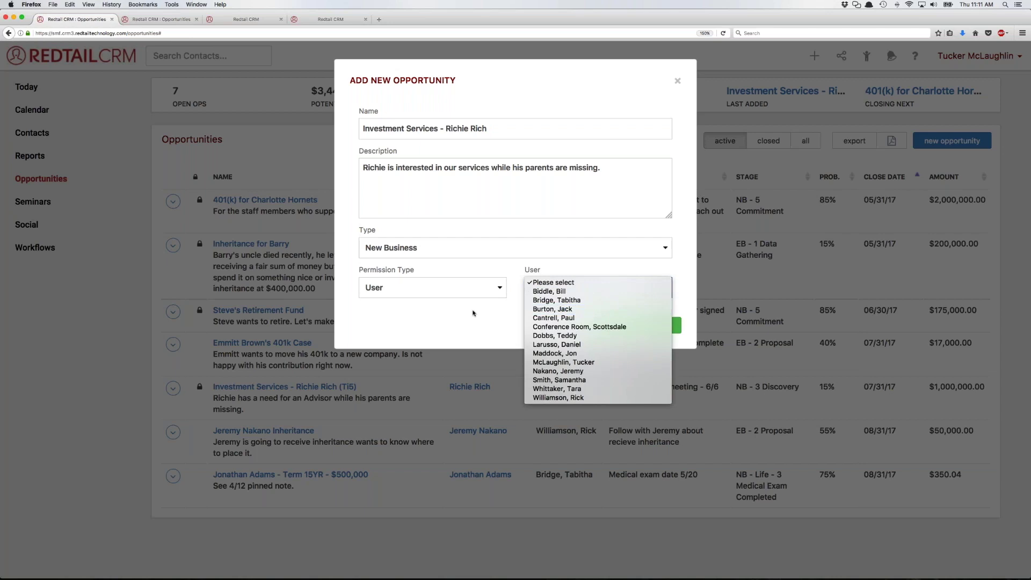
pyautogui.click(473, 311)
pyautogui.click(478, 288)
pyautogui.click(481, 291)
pyautogui.click(562, 288)
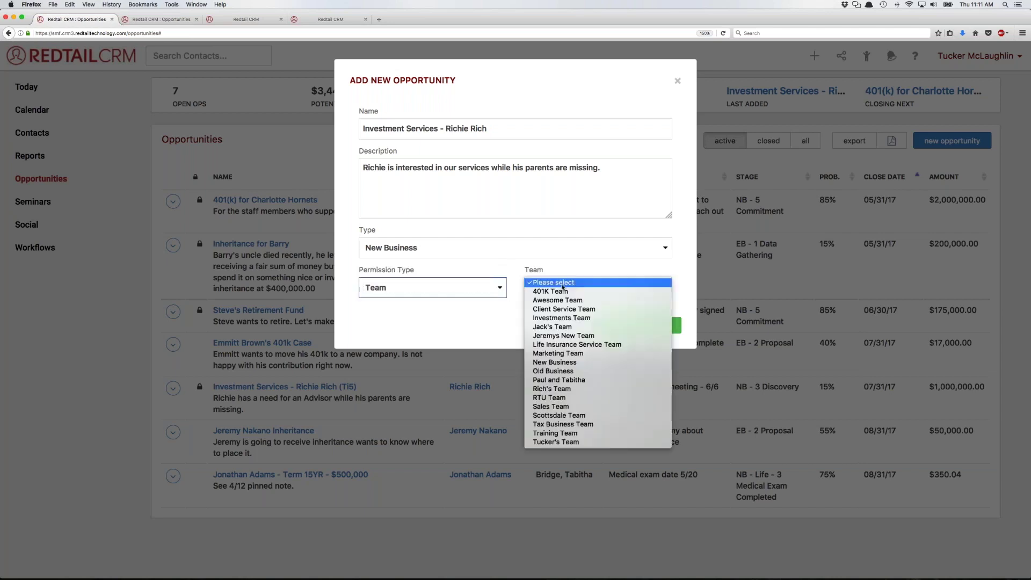
pyautogui.click(556, 441)
pyautogui.click(627, 332)
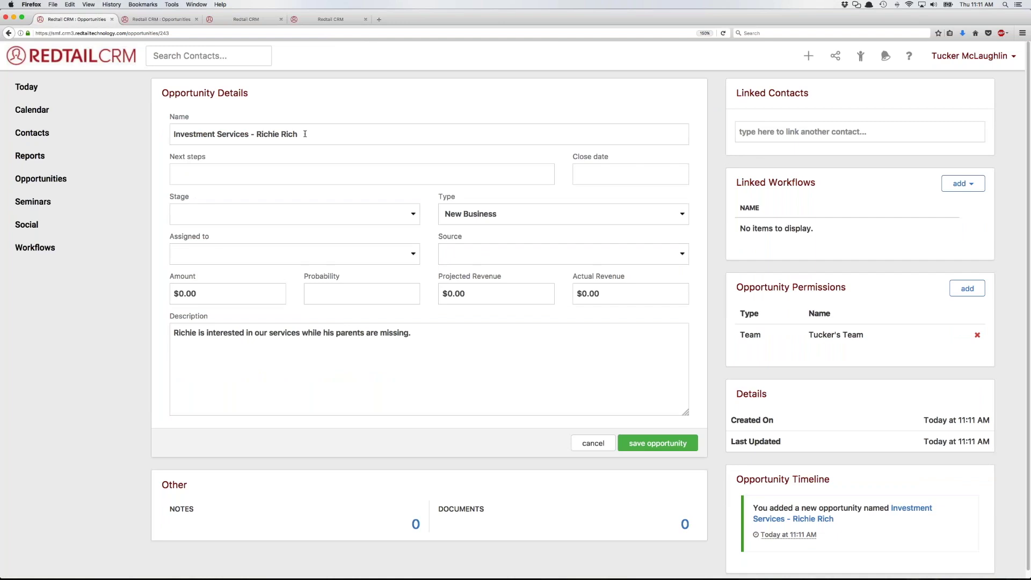
# - View the kinds of records that can be added from anywhere, including Opportunities, and close the list
pyautogui.moveTo(305, 134); pyautogui.dragTo(260, 134)
pyautogui.click(610, 136)
pyautogui.click(727, 111)
pyautogui.click(808, 56)
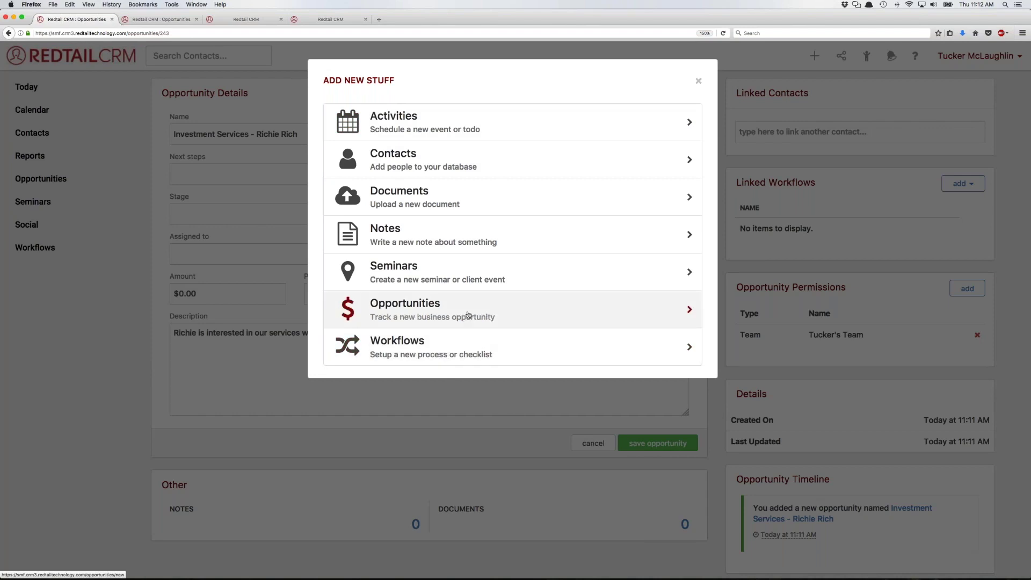
pyautogui.click(699, 81)
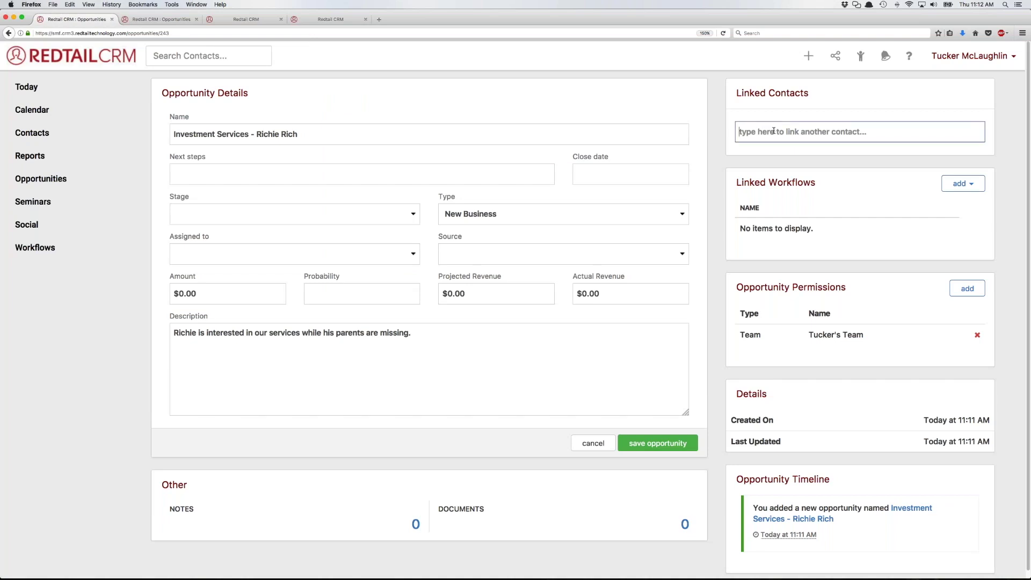
# - Link the contact named in the opportunity's title to the opportunity
pyautogui.write('Richie')
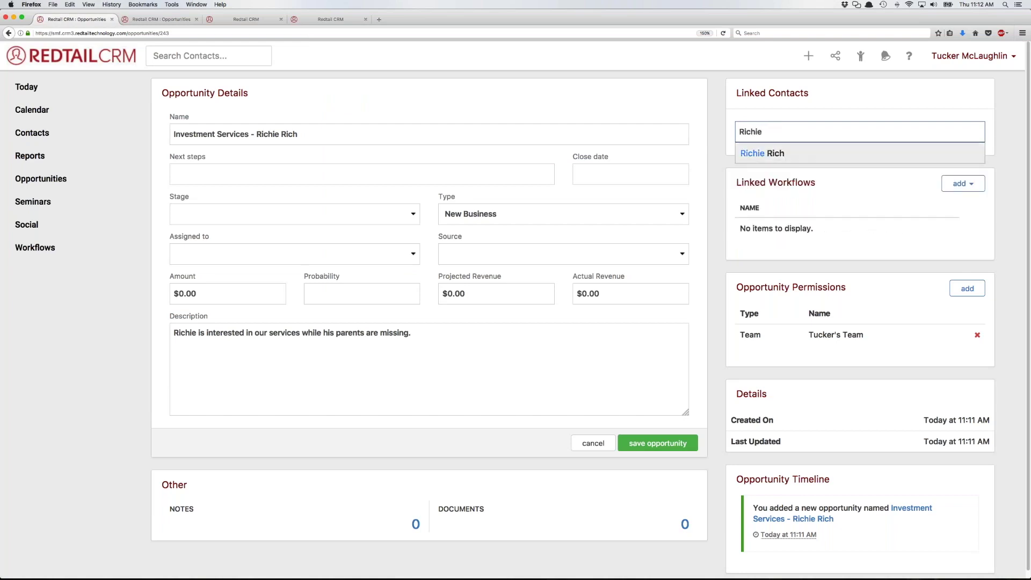
pyautogui.press('Return')
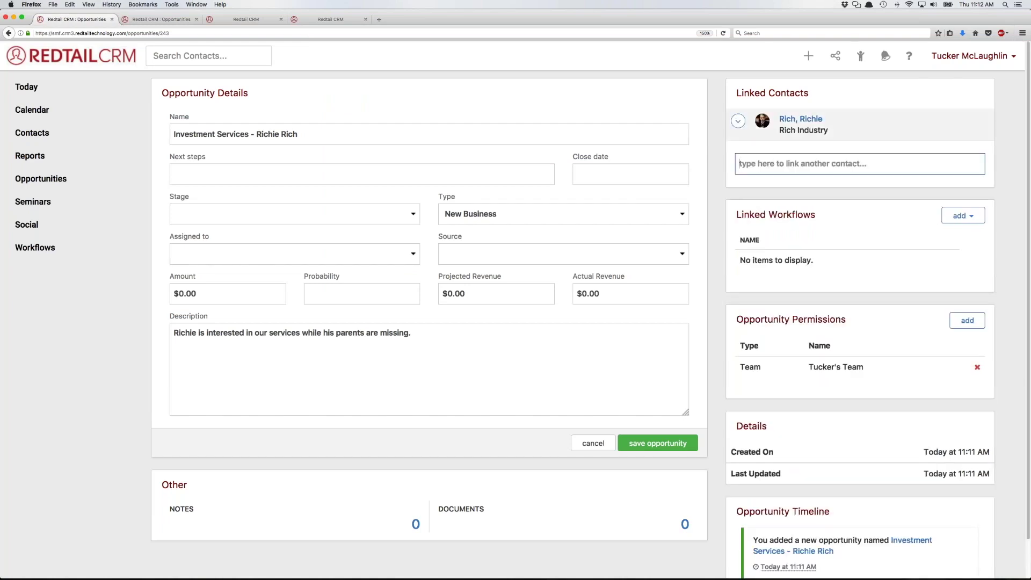
pyautogui.click(711, 145)
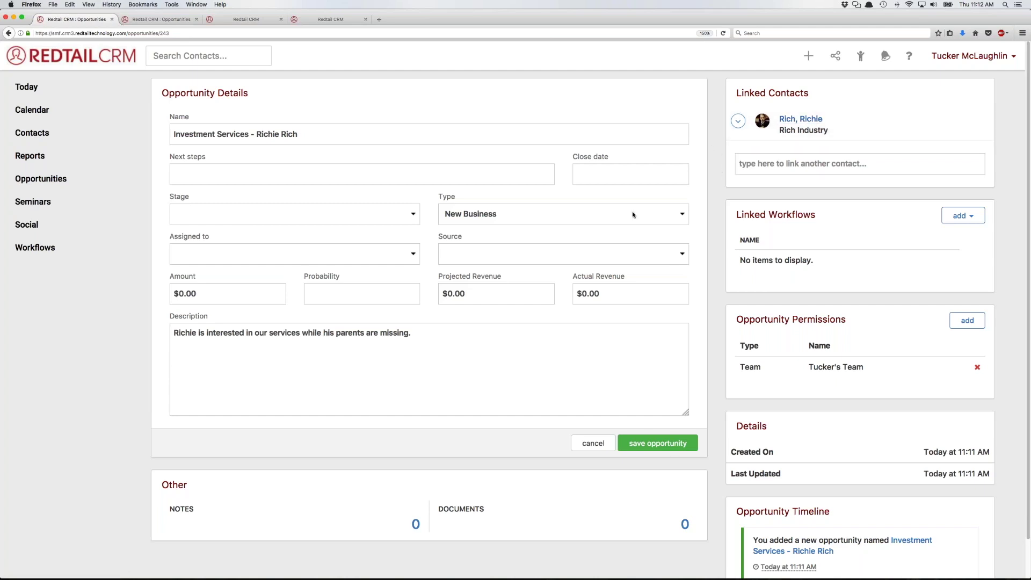
# - Look over the previously used entries suggested for the opportunity's next steps
pyautogui.click(173, 173)
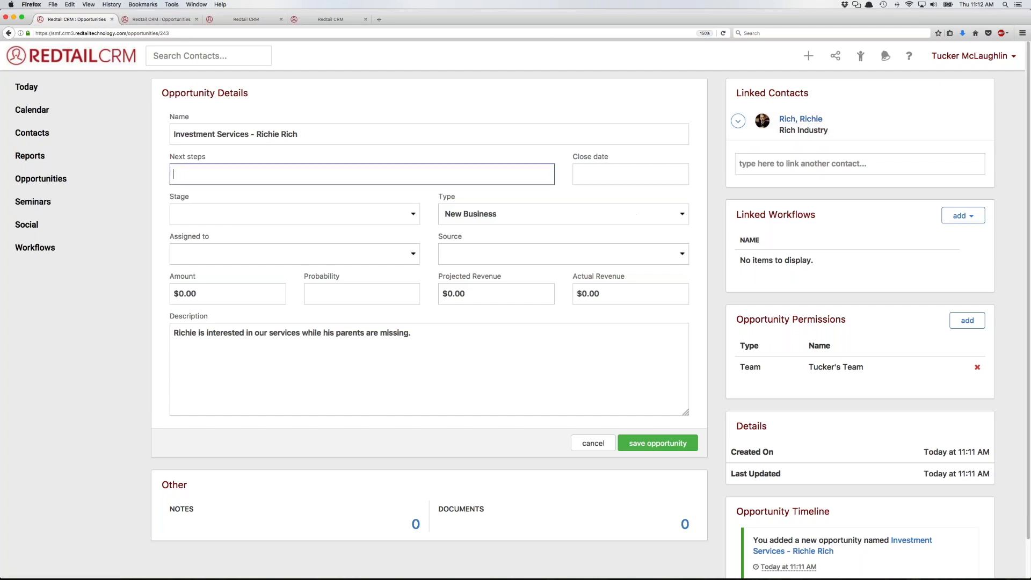
pyautogui.click(323, 174)
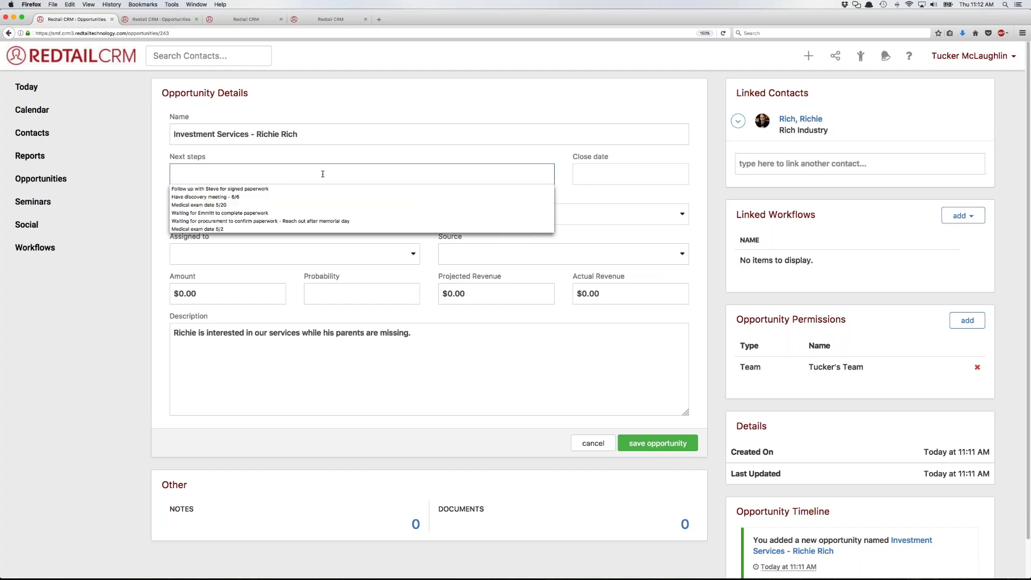
pyautogui.click(345, 161)
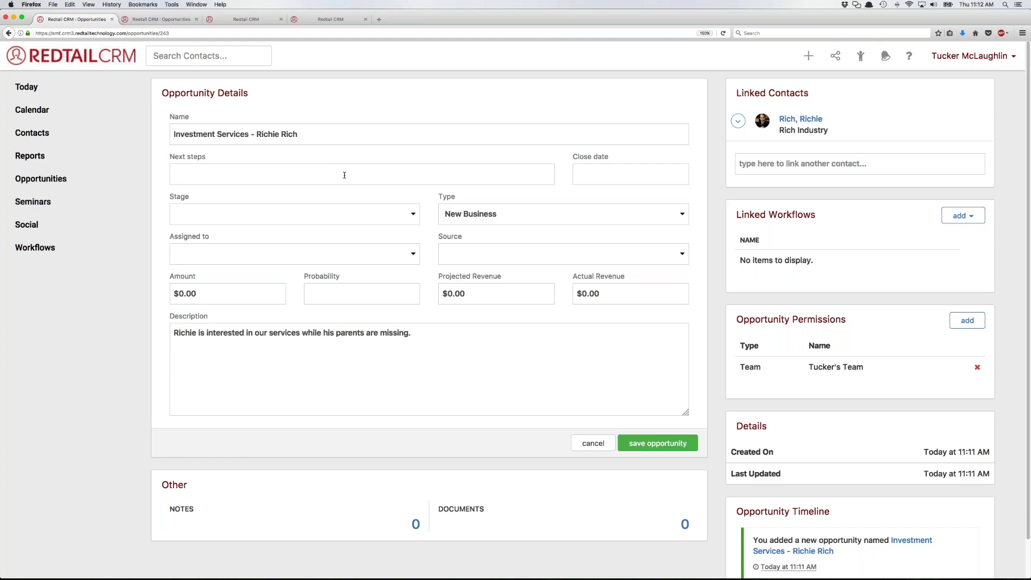
pyautogui.click(344, 175)
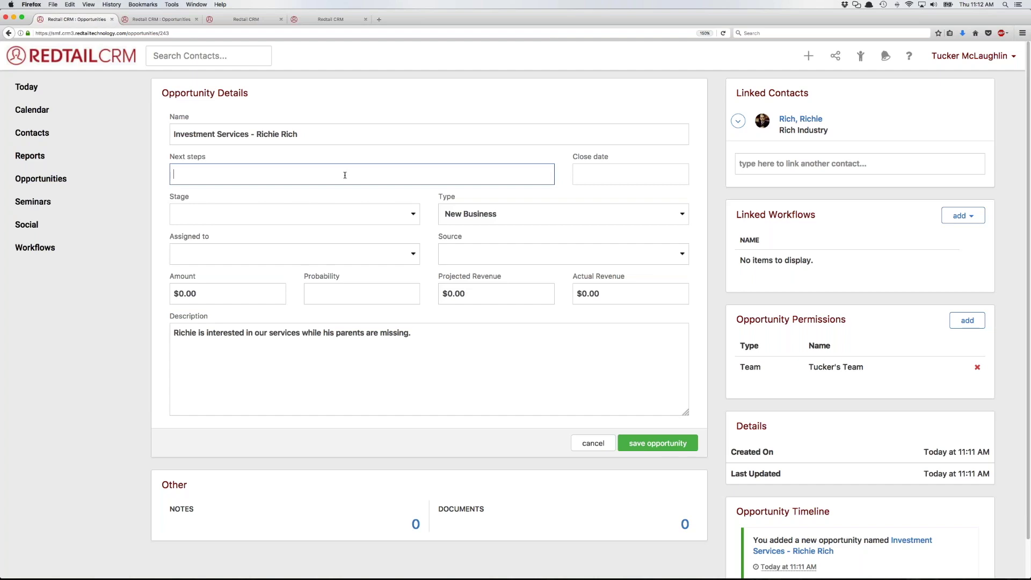
pyautogui.click(344, 175)
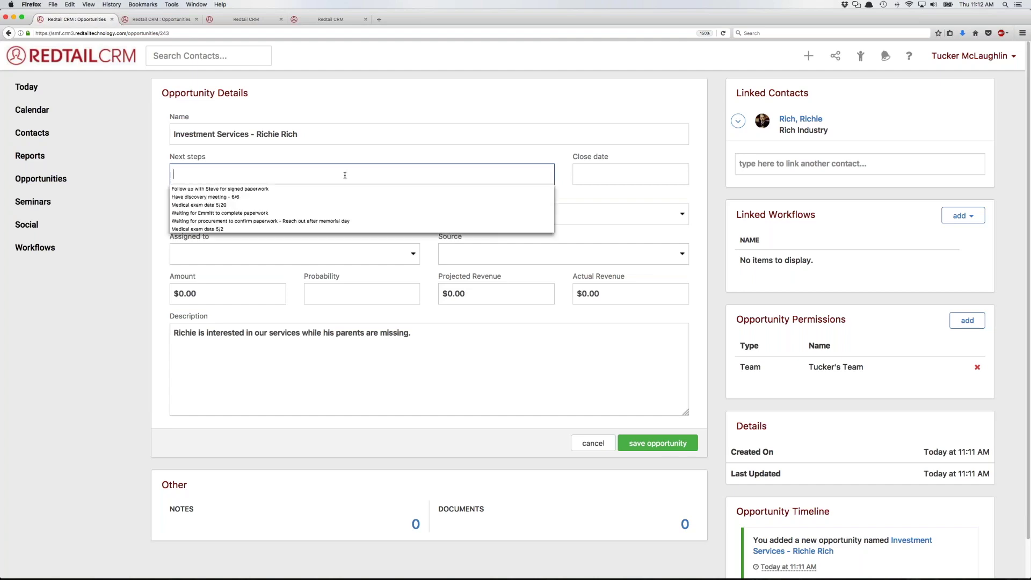
pyautogui.click(355, 154)
# - Enter "Schedule Discovery Meeting with" followed by the contact's first name as the opportunity's next steps
pyautogui.click(342, 175)
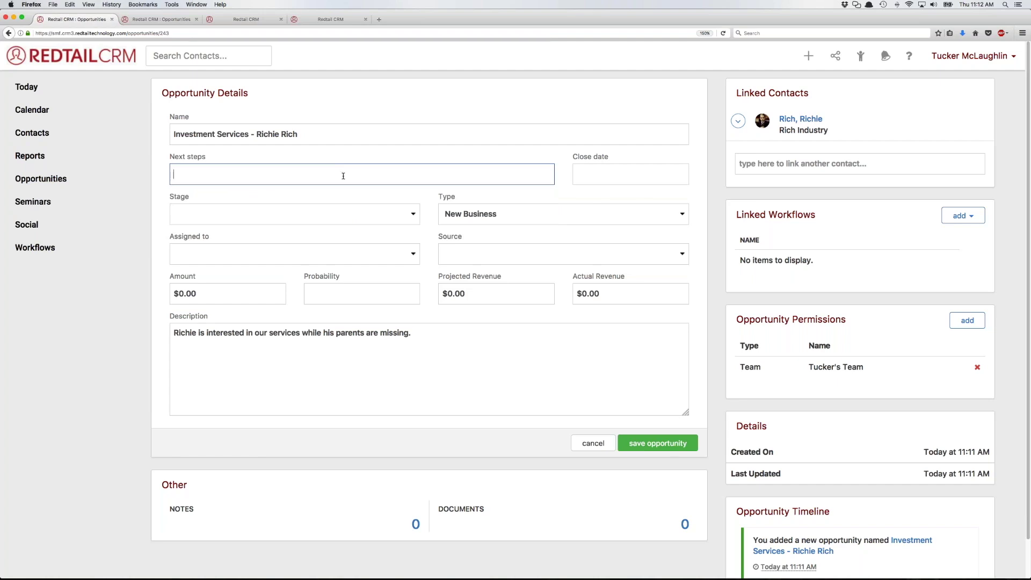
pyautogui.write('Sched')
pyautogui.press('BackSpace')
pyautogui.press('BackSpace')
pyautogui.write('edule Discovery Meeting with ')
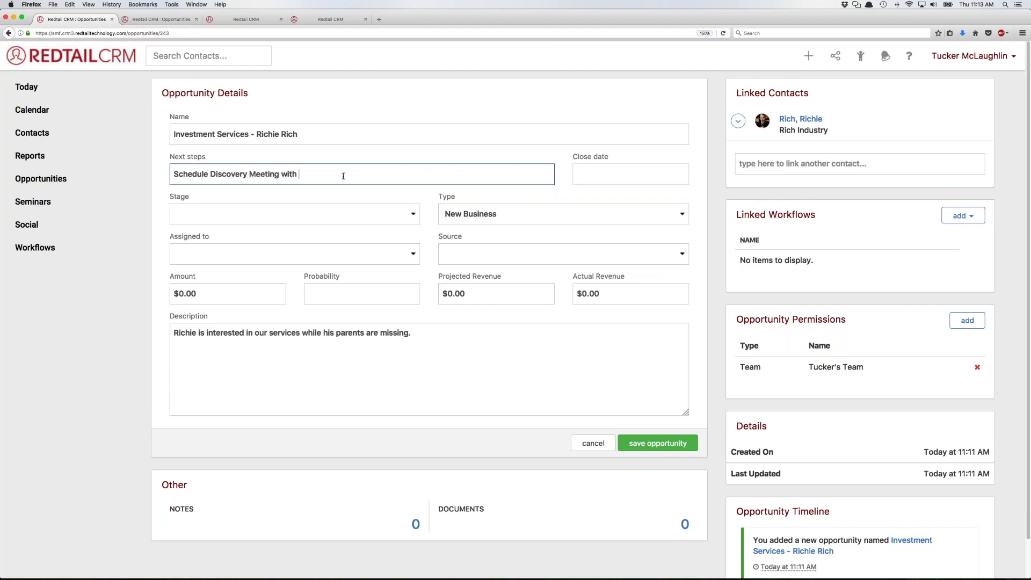
pyautogui.write('Richie')
# - Set the opportunity's close date to 07/31/2017
pyautogui.press('Tab')
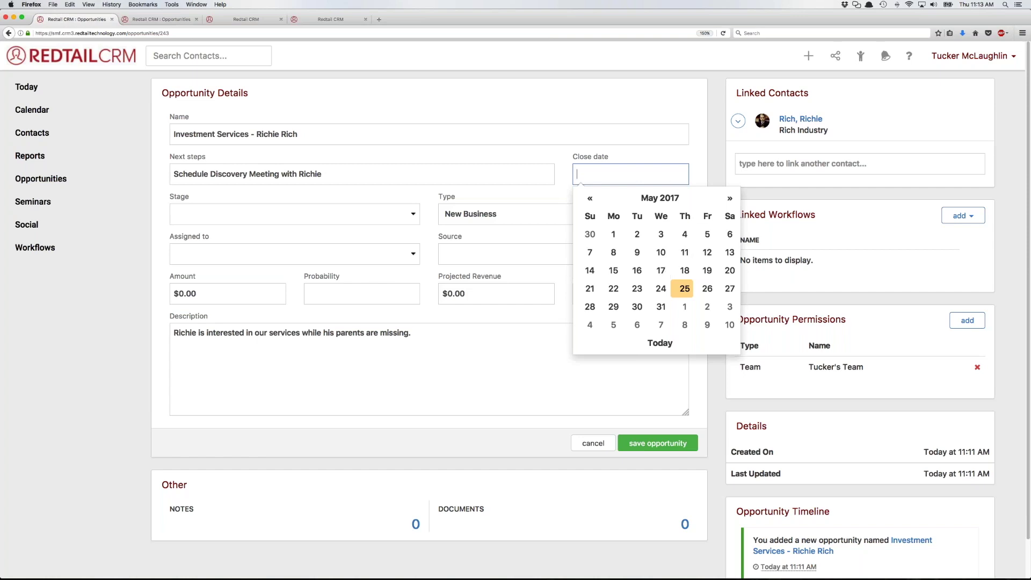
pyautogui.click(728, 200)
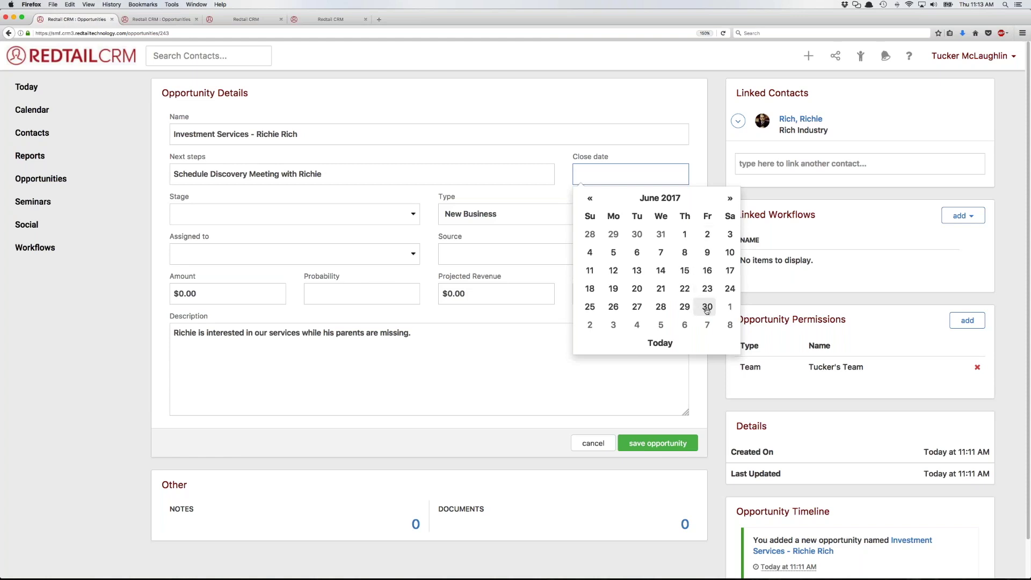
pyautogui.click(730, 198)
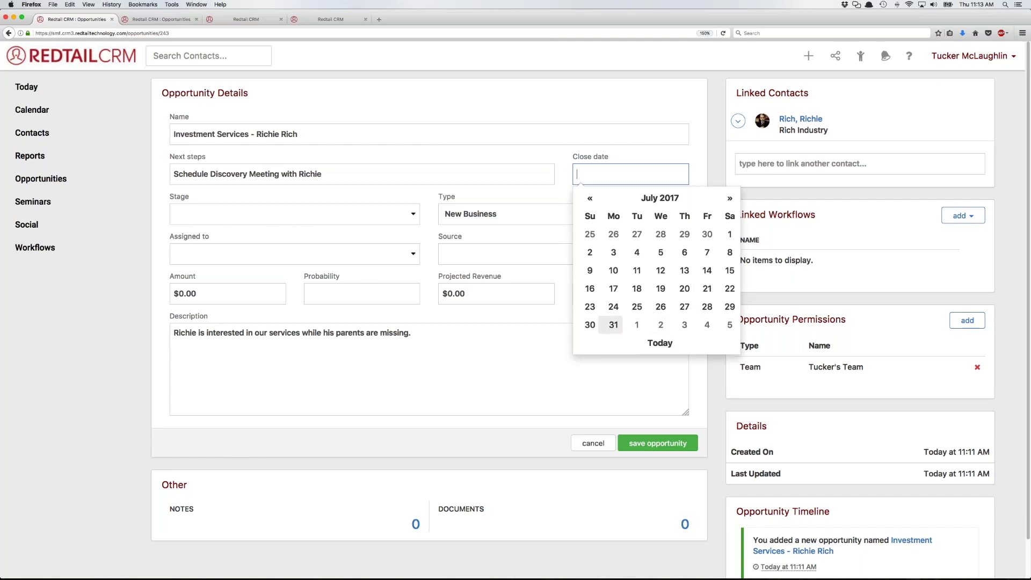
pyautogui.click(613, 324)
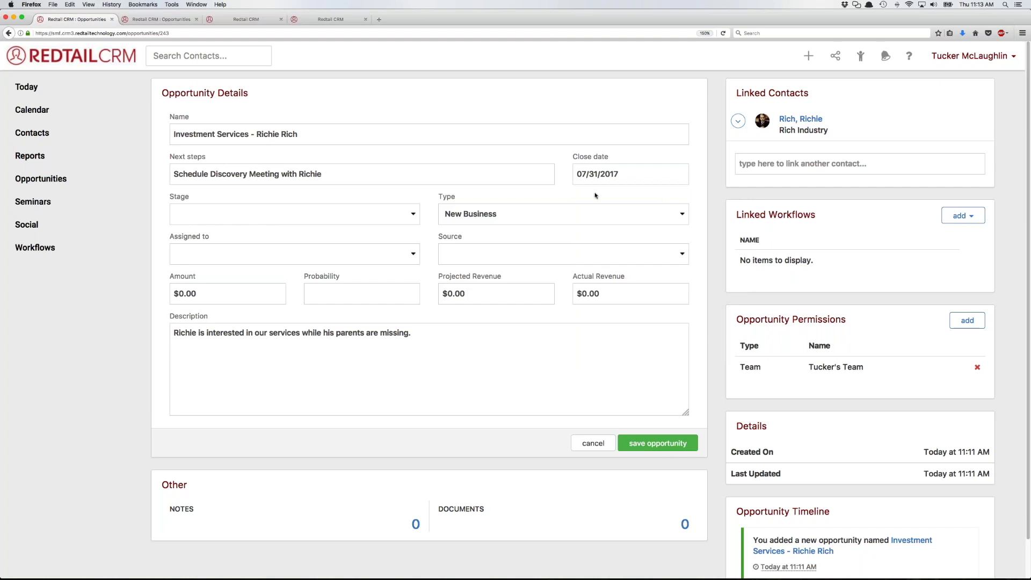
# - Review the available opportunity stages, from Closed Lost to NB - Life - 5 Commish Pending, without choosing one
pyautogui.click(404, 215)
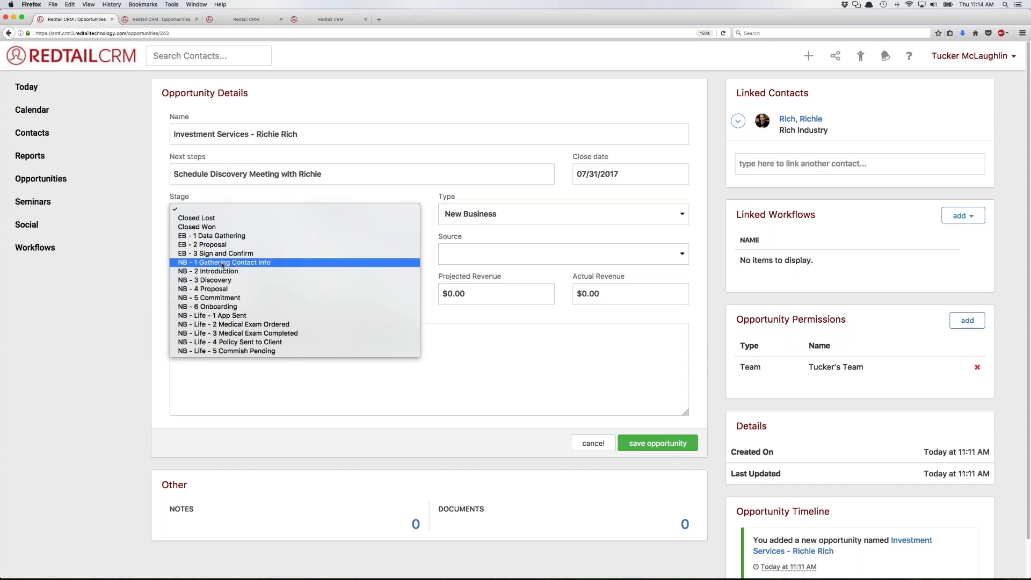
pyautogui.click(276, 208)
pyautogui.click(277, 208)
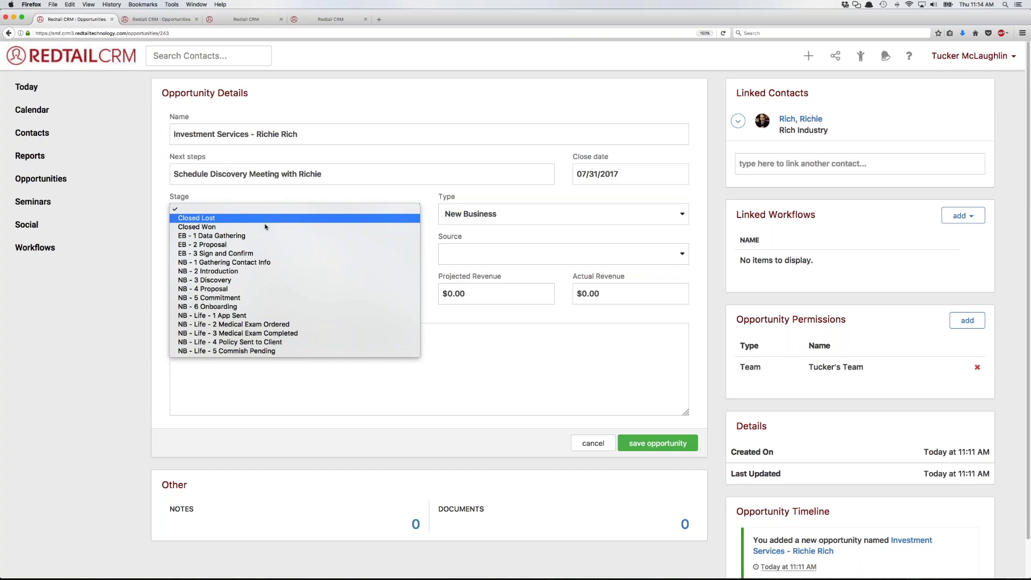
pyautogui.click(427, 237)
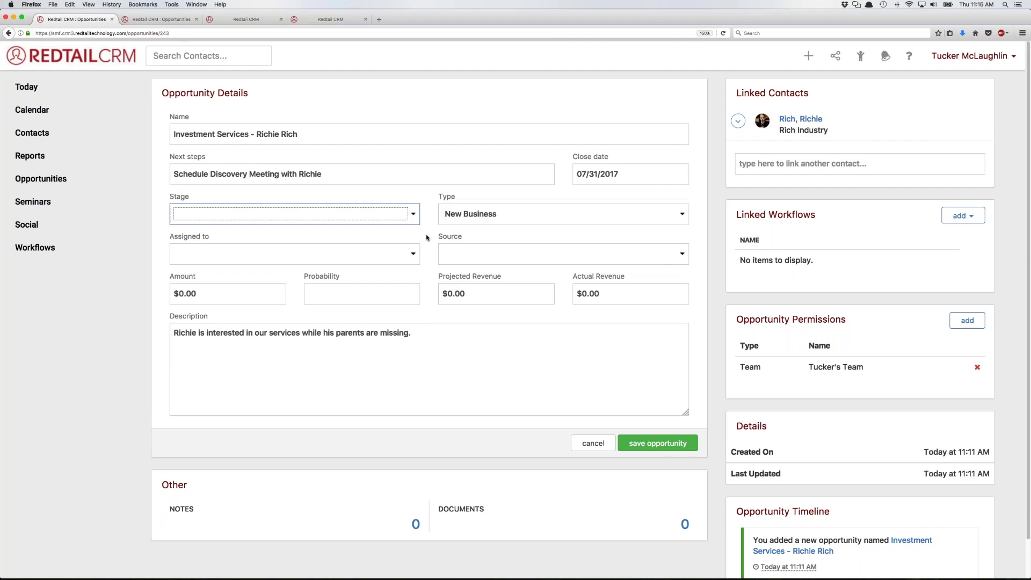
pyautogui.click(426, 238)
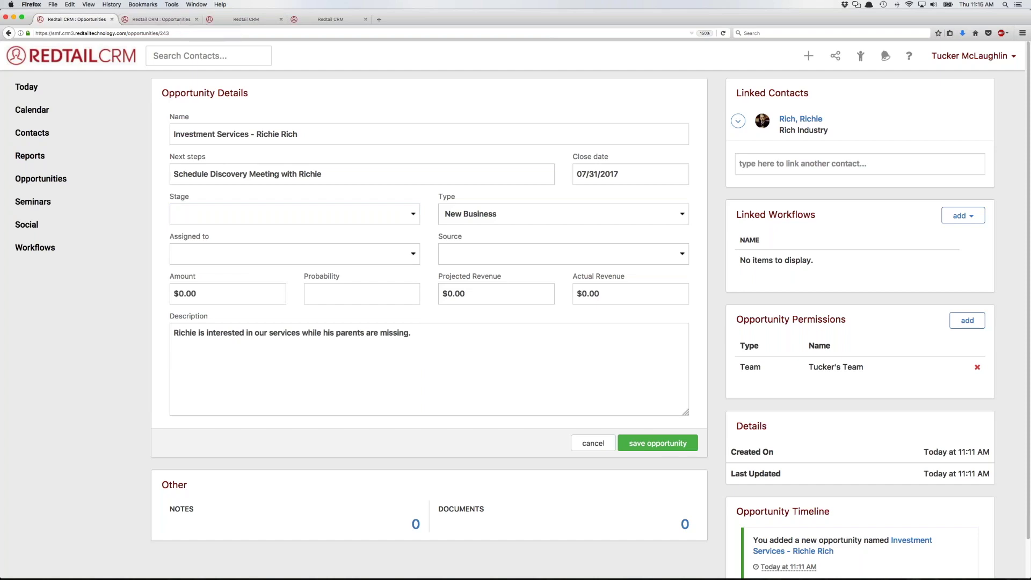
# - Set the opportunity's stage to NB - 3 Discovery
pyautogui.click(363, 214)
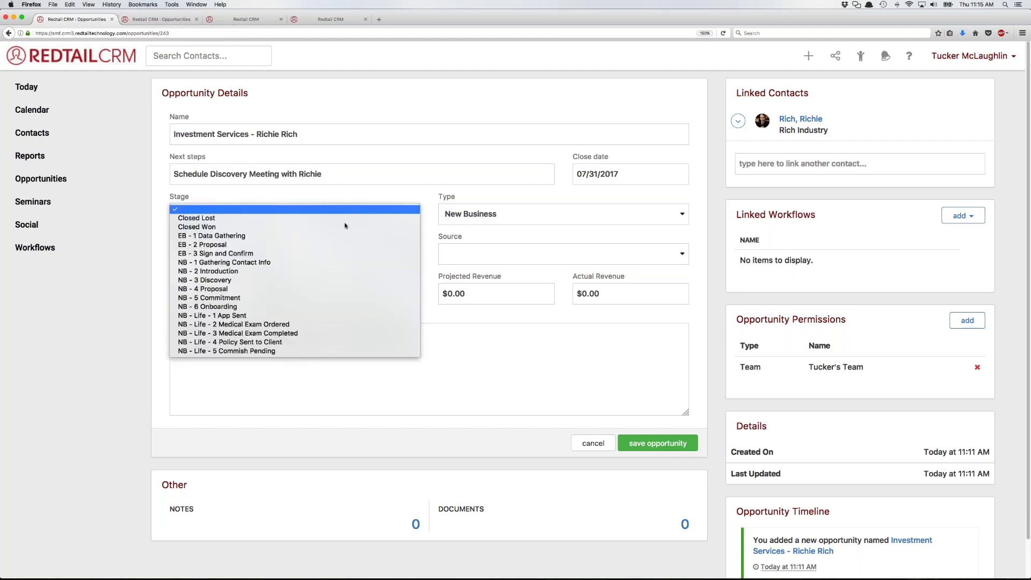
pyautogui.click(267, 275)
pyautogui.click(292, 216)
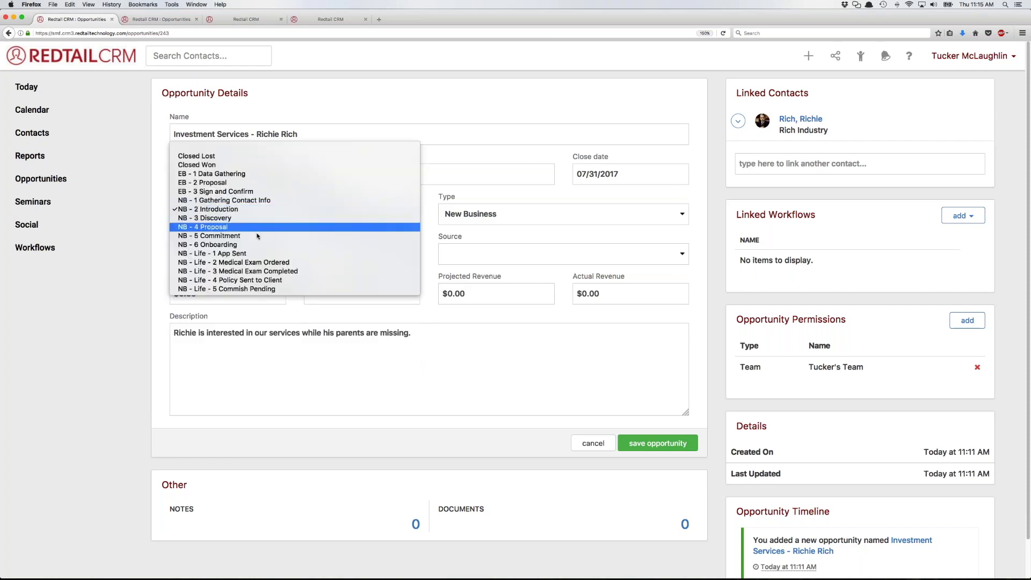
pyautogui.click(258, 218)
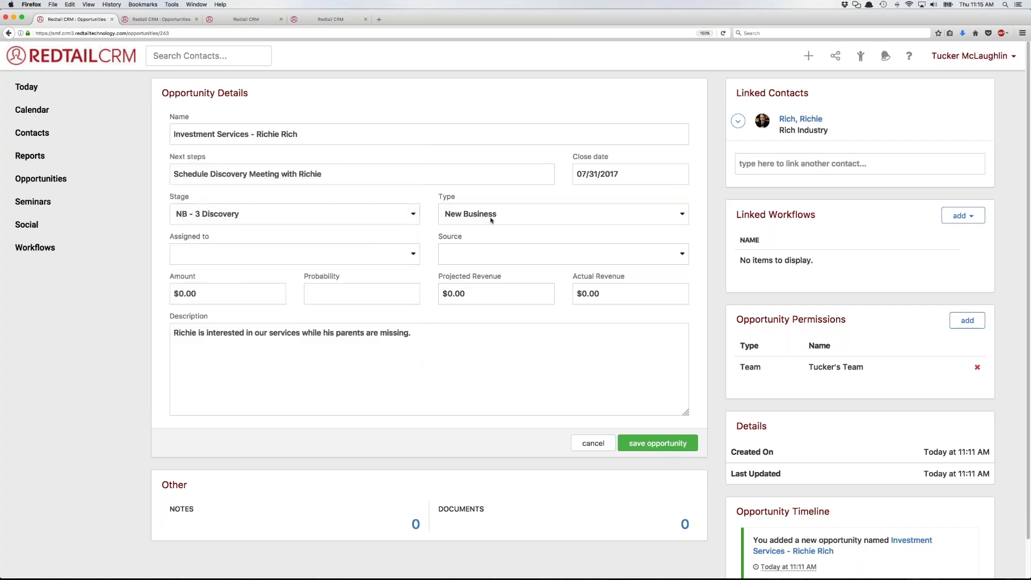
# - Assign the opportunity to the signed-in user
pyautogui.click(280, 256)
pyautogui.click(281, 250)
pyautogui.click(282, 250)
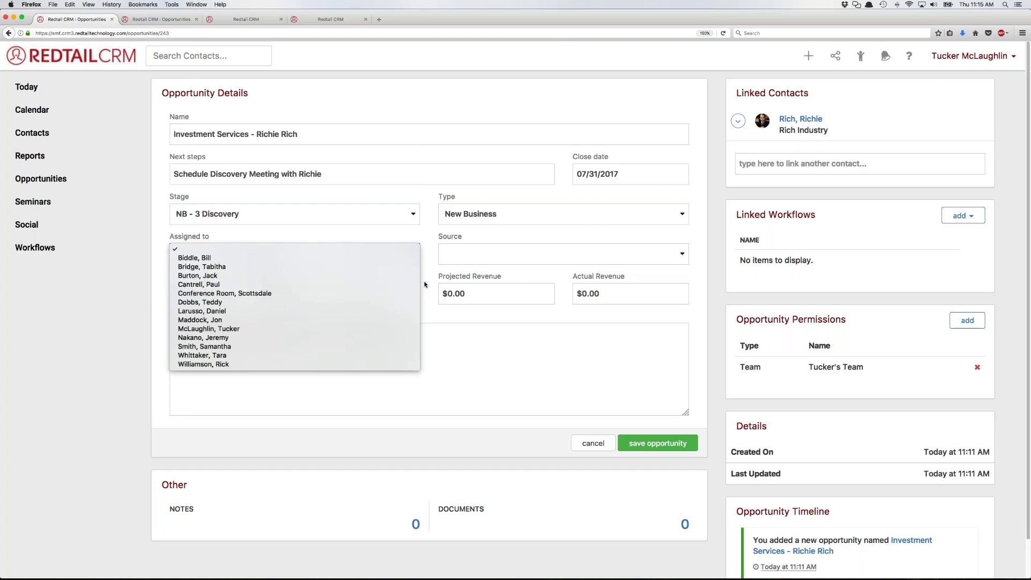
pyautogui.click(355, 329)
pyautogui.click(433, 310)
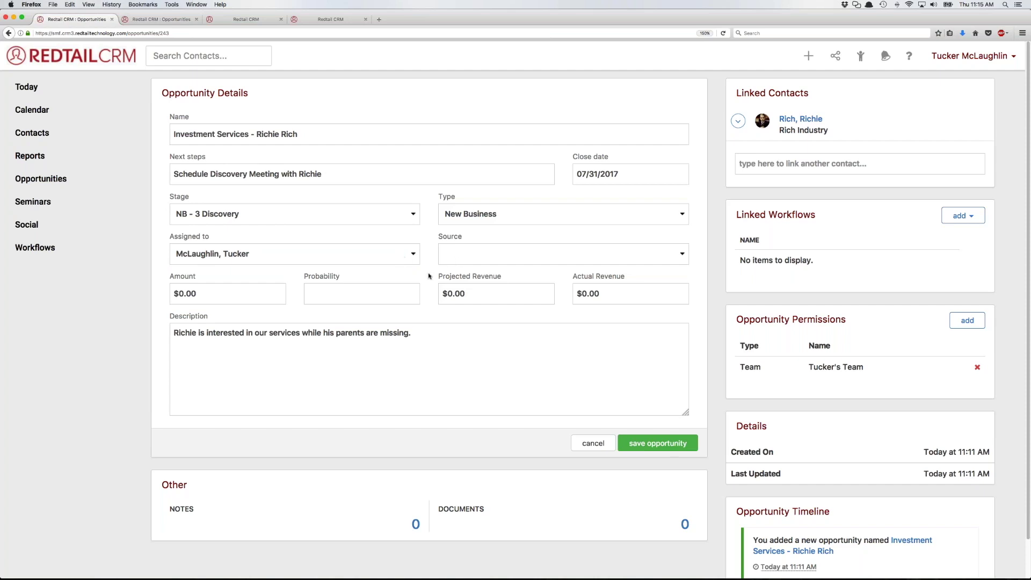
# - Set the opportunity's source to Networking
pyautogui.click(506, 258)
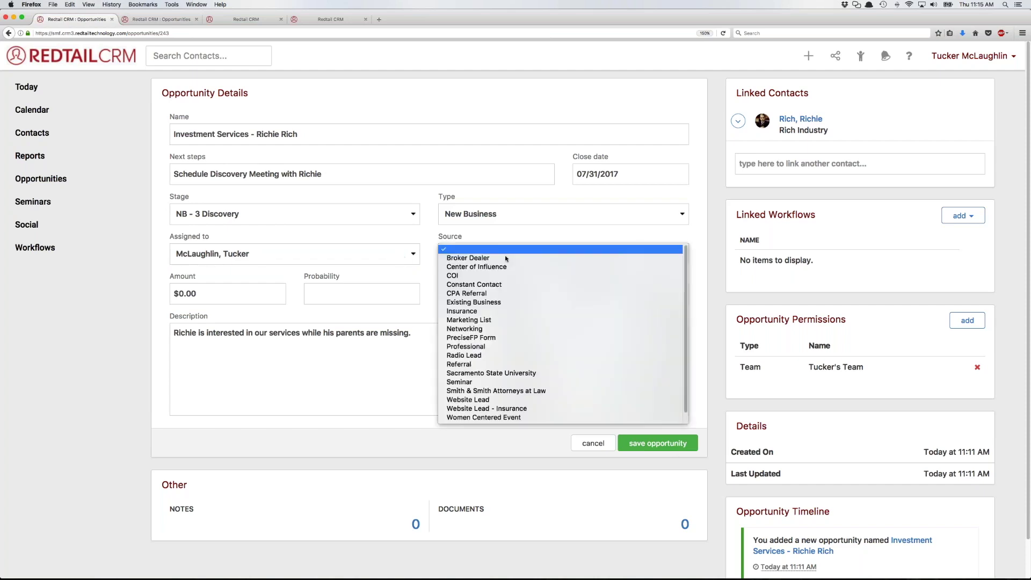
pyautogui.click(462, 257)
pyautogui.click(462, 256)
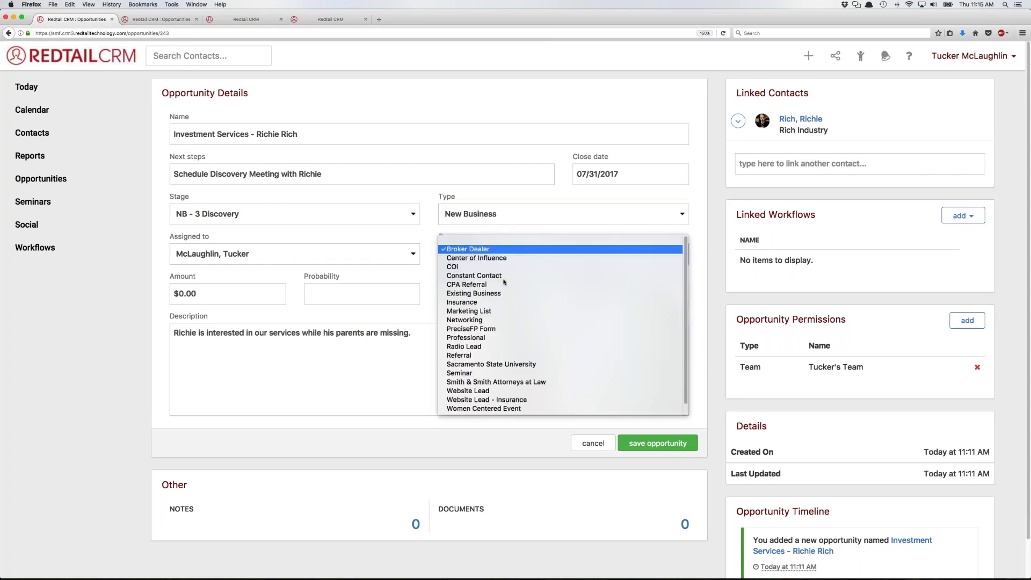
pyautogui.click(464, 319)
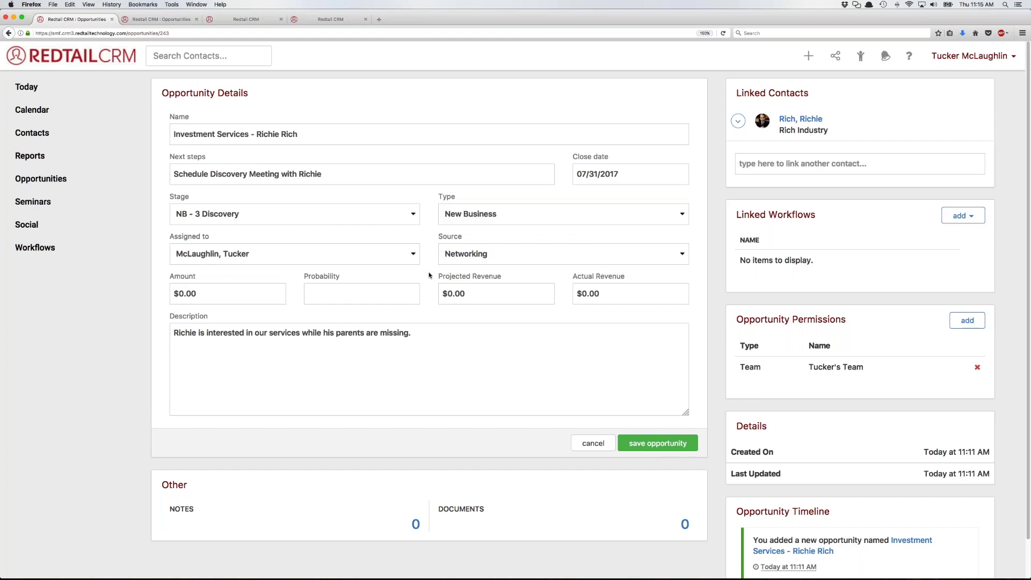
pyautogui.click(472, 256)
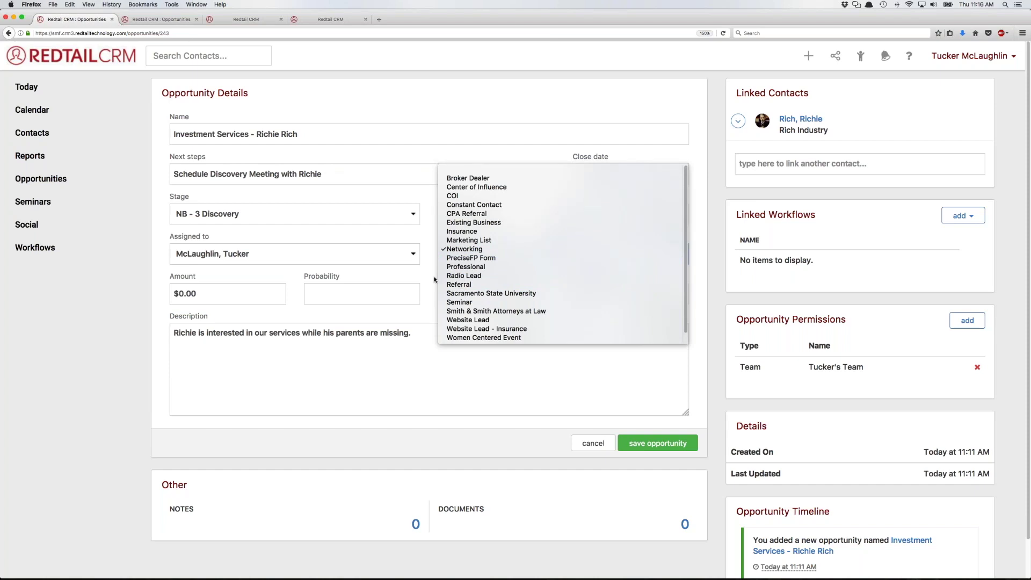
pyautogui.click(453, 249)
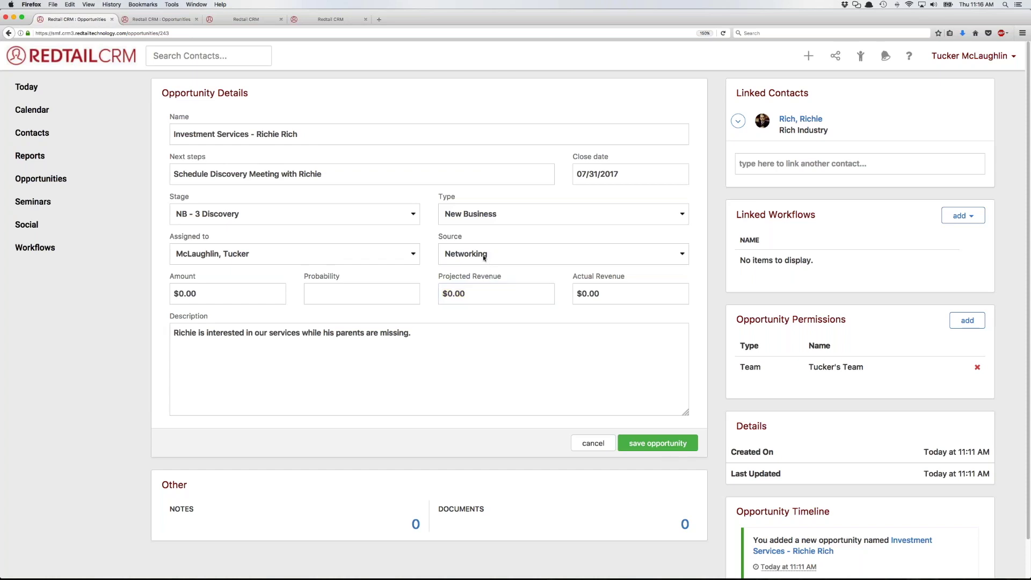
# - Switch to the other open opportunity page and bring up the list of active opportunities there
pyautogui.click(251, 295)
pyautogui.click(160, 20)
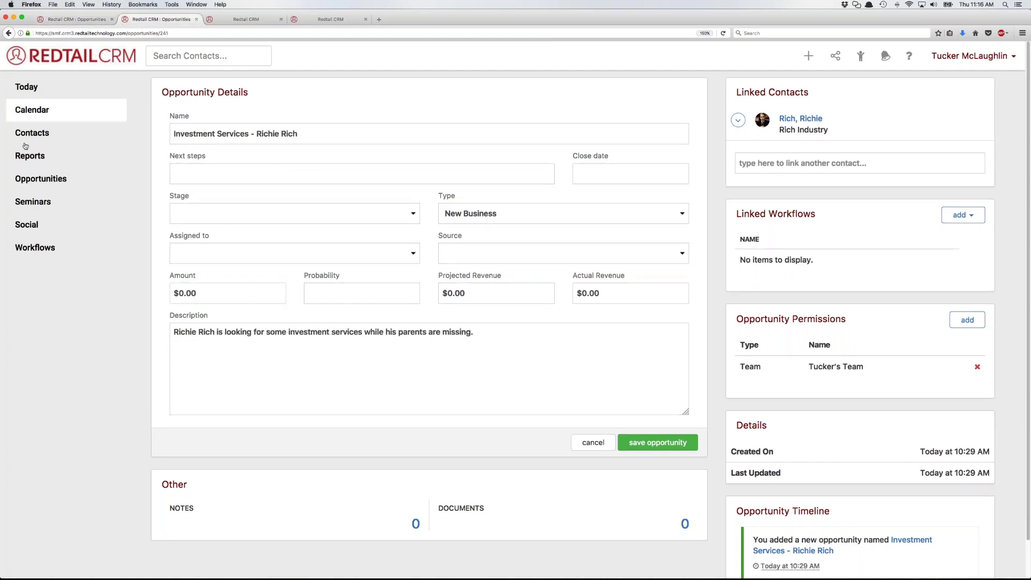
pyautogui.click(38, 182)
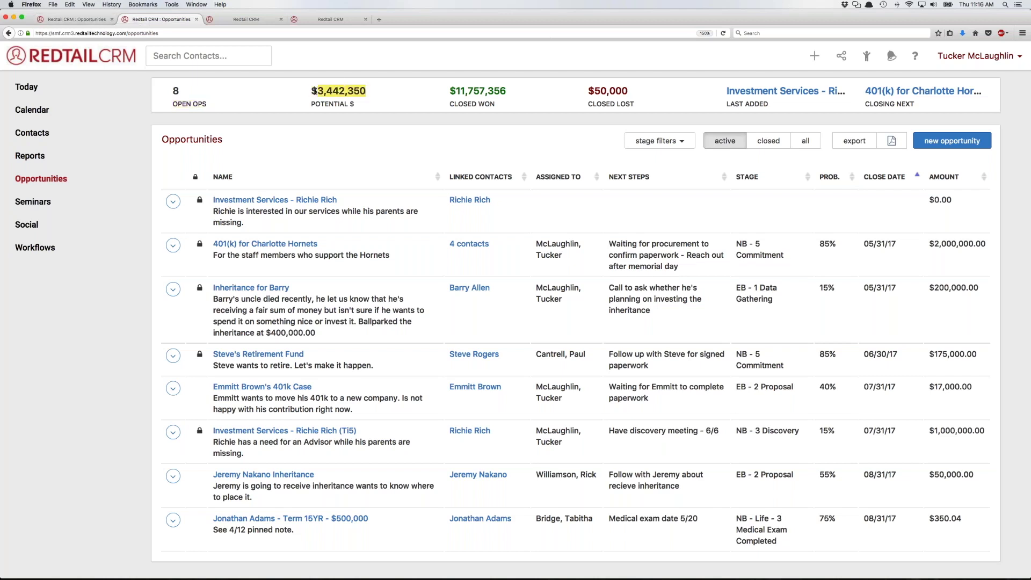
# - Return to the Investment Services opportunity's details page and clear its amount
pyautogui.hotkey('ctrl', 'shift', 'Tab')
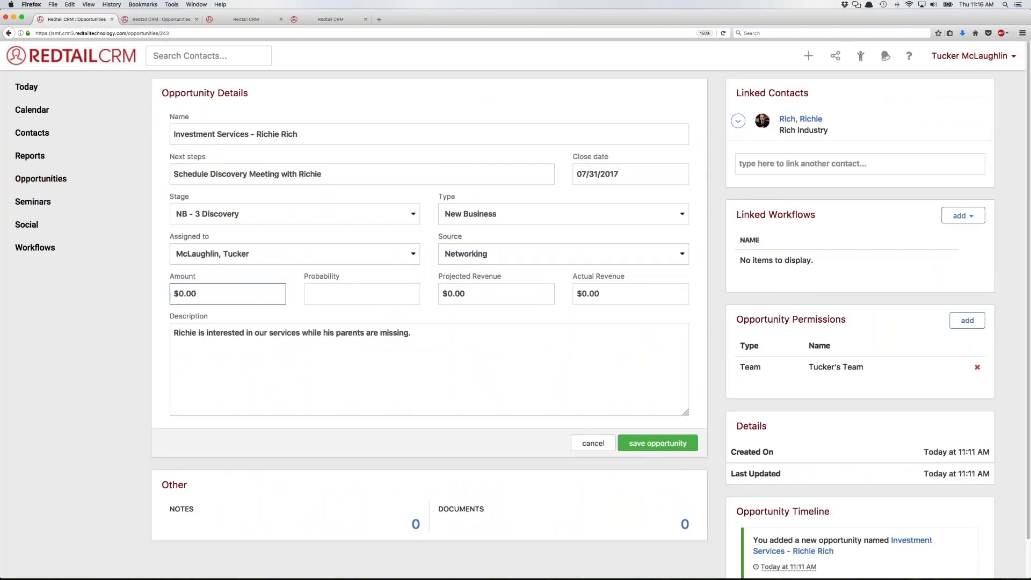
pyautogui.moveTo(204, 294); pyautogui.dragTo(178, 295)
pyautogui.press('BackSpace')
pyautogui.press('Escape')
pyautogui.press('Tab')
# - Compare the amounts in the active opportunities list with the Amount field on the opportunity's details page
pyautogui.hotkey('ctrl', 'Tab')
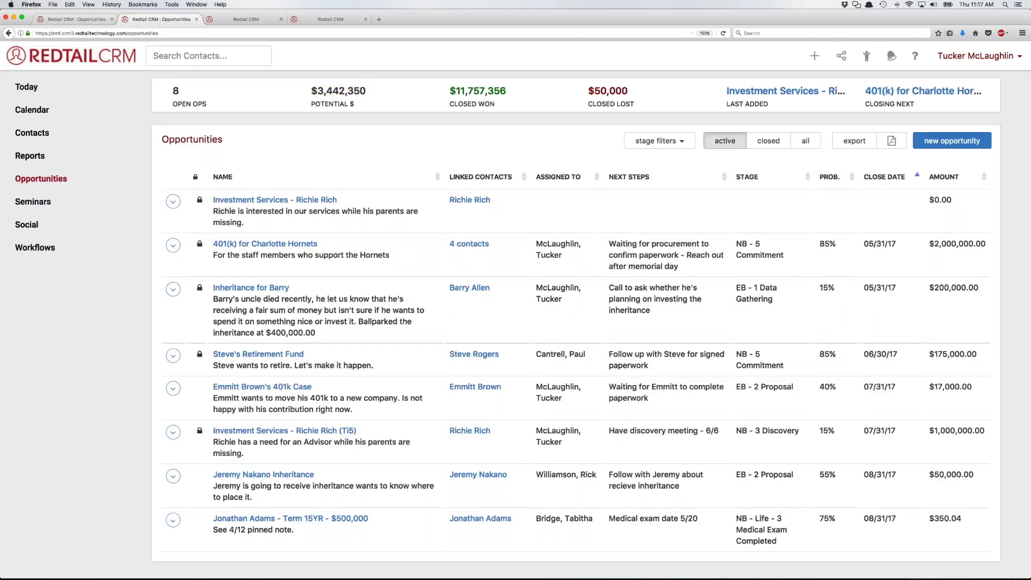
pyautogui.hotkey('ctrl', 'shift', 'Tab')
pyautogui.click(265, 297)
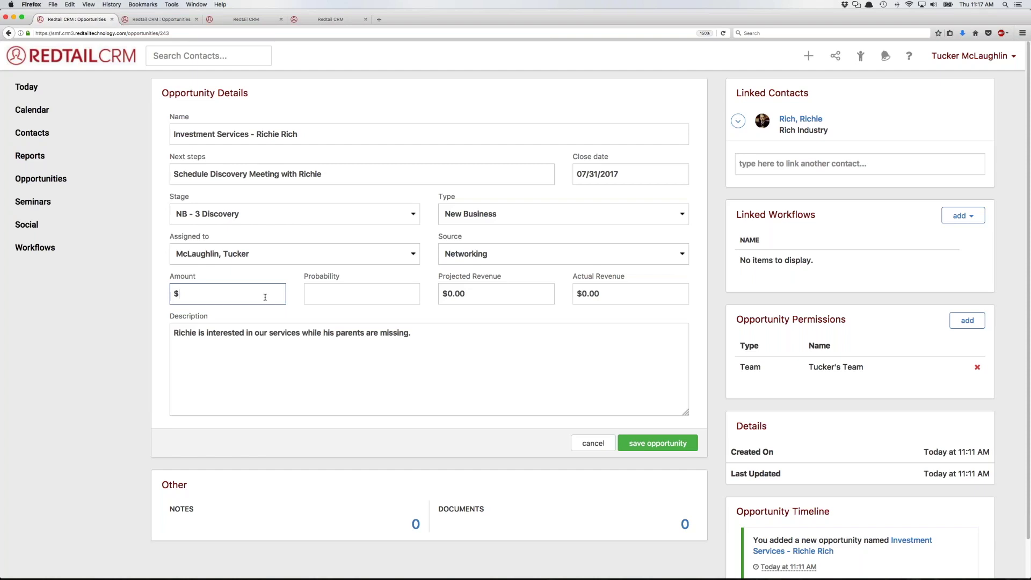
pyautogui.click(161, 20)
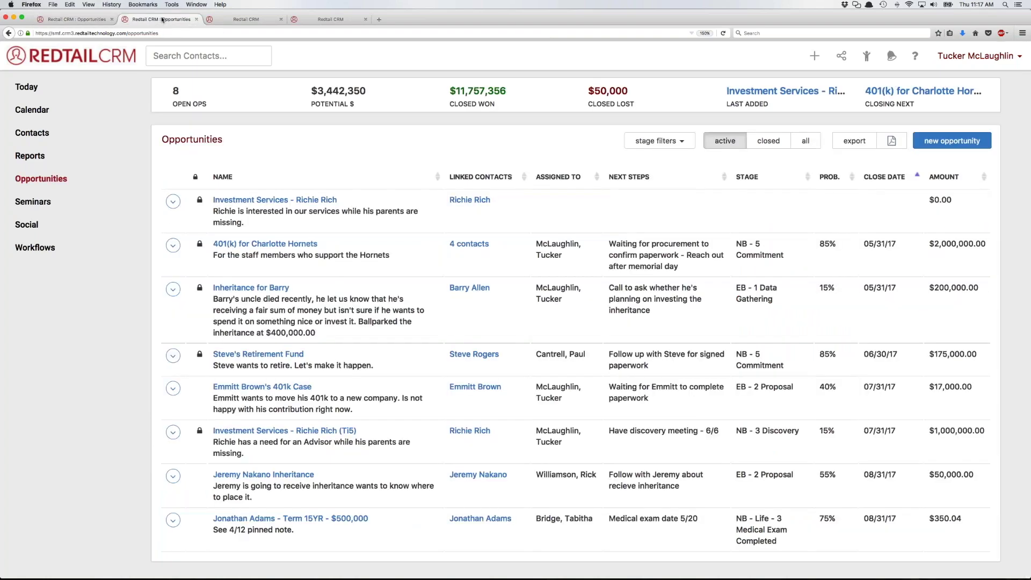
pyautogui.click(80, 20)
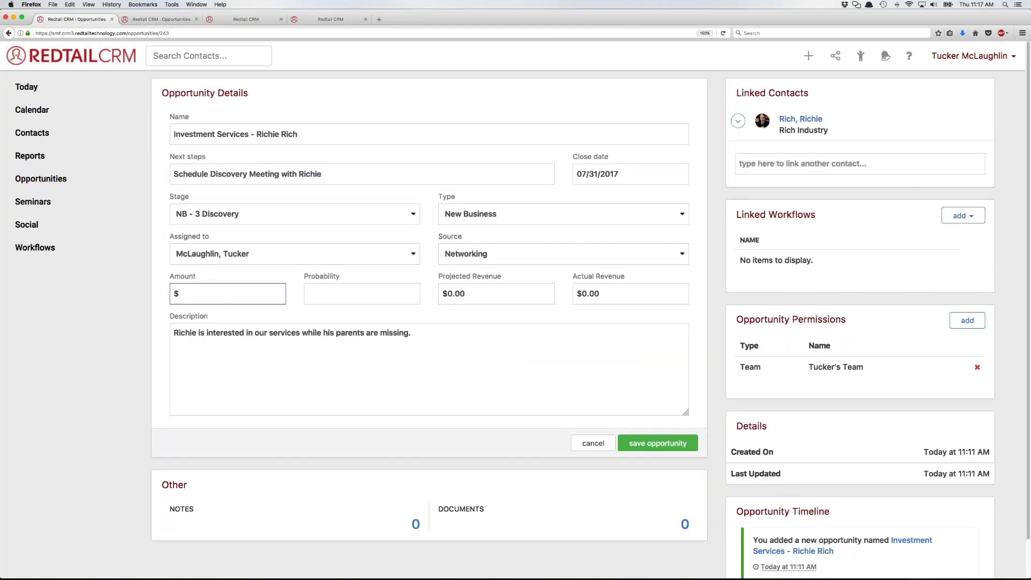
pyautogui.click(224, 291)
pyautogui.click(227, 292)
pyautogui.hotkey('ctrl', 'Tab')
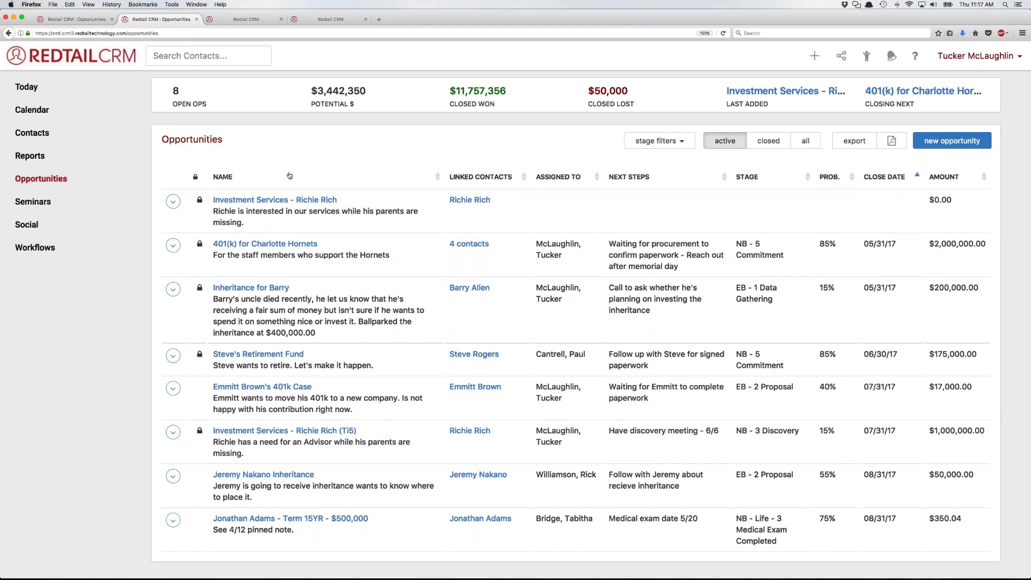
pyautogui.click(85, 20)
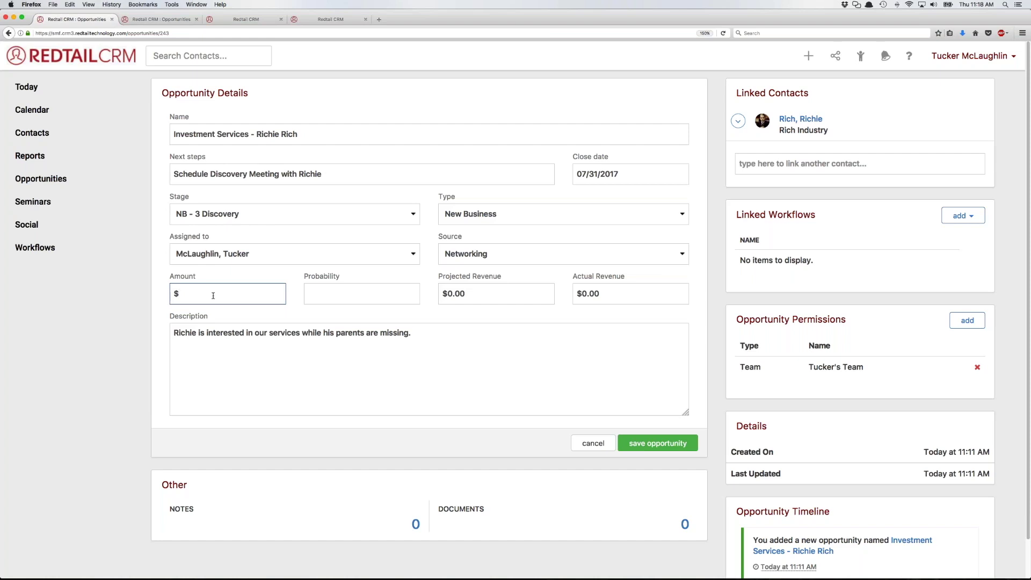
# - Examine the opportunity's Amount, Probability, Projected Revenue and Actual Revenue fields
pyautogui.click(297, 295)
pyautogui.click(229, 293)
pyautogui.click(385, 295)
pyautogui.click(514, 296)
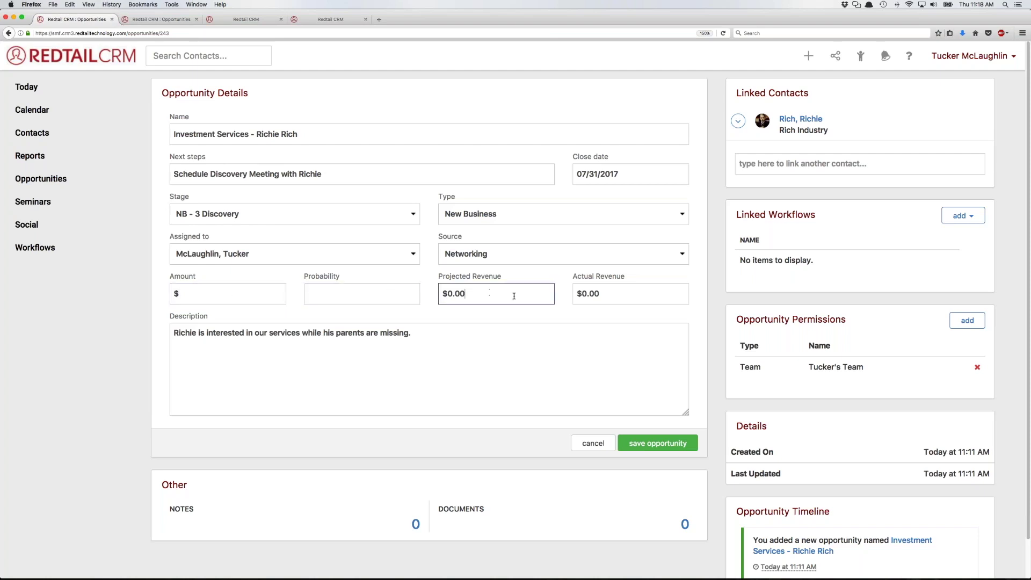
pyautogui.hotkey('shift', 'Tab')
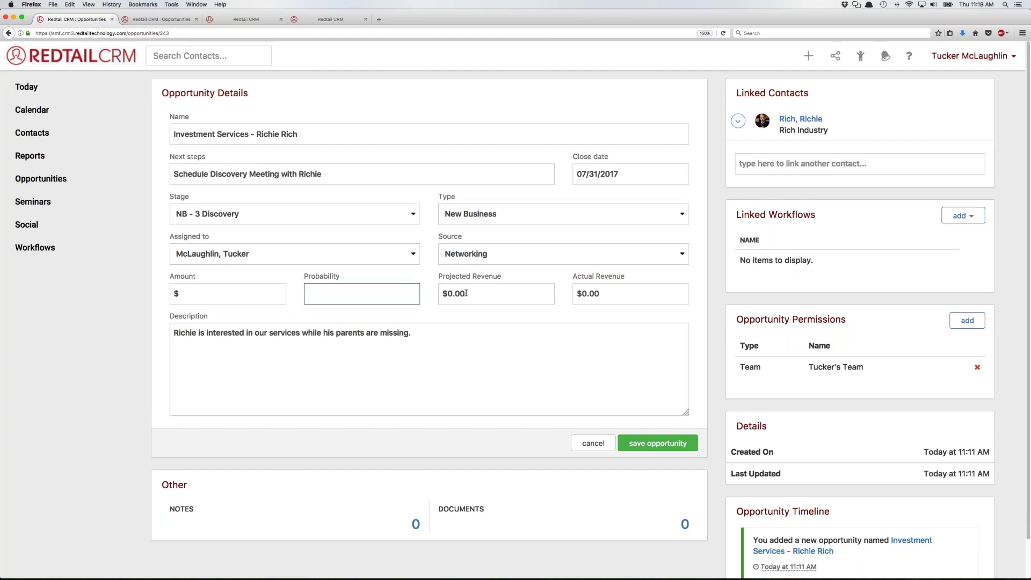
pyautogui.click(403, 296)
pyautogui.click(253, 299)
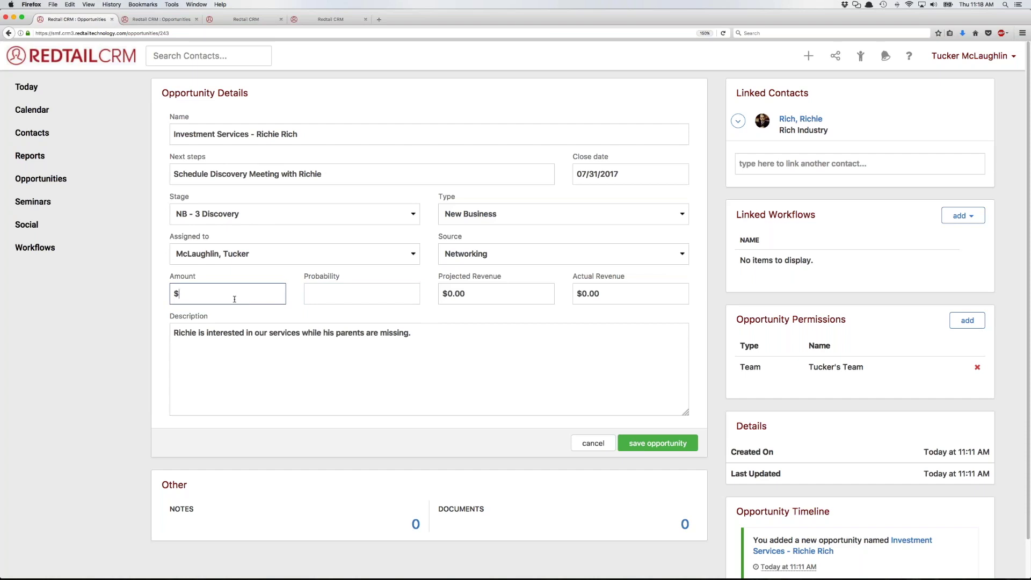
pyautogui.click(448, 294)
pyautogui.click(582, 294)
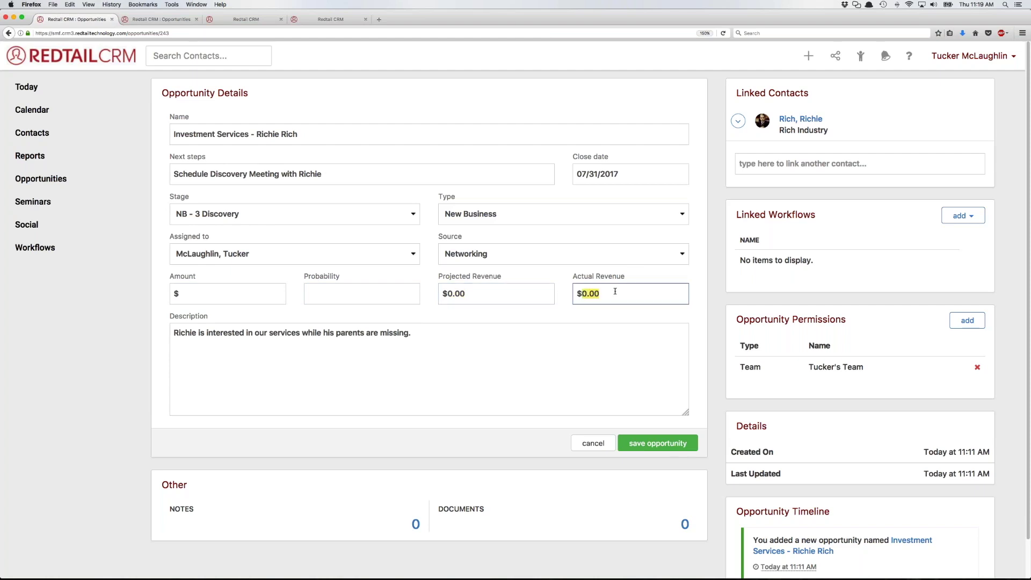
pyautogui.click(388, 294)
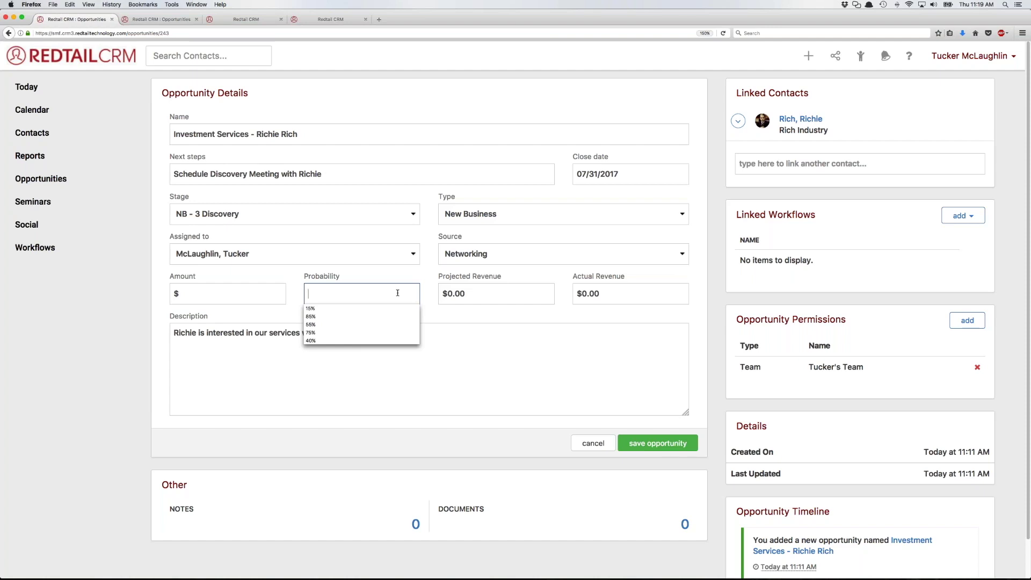
pyautogui.click(432, 301)
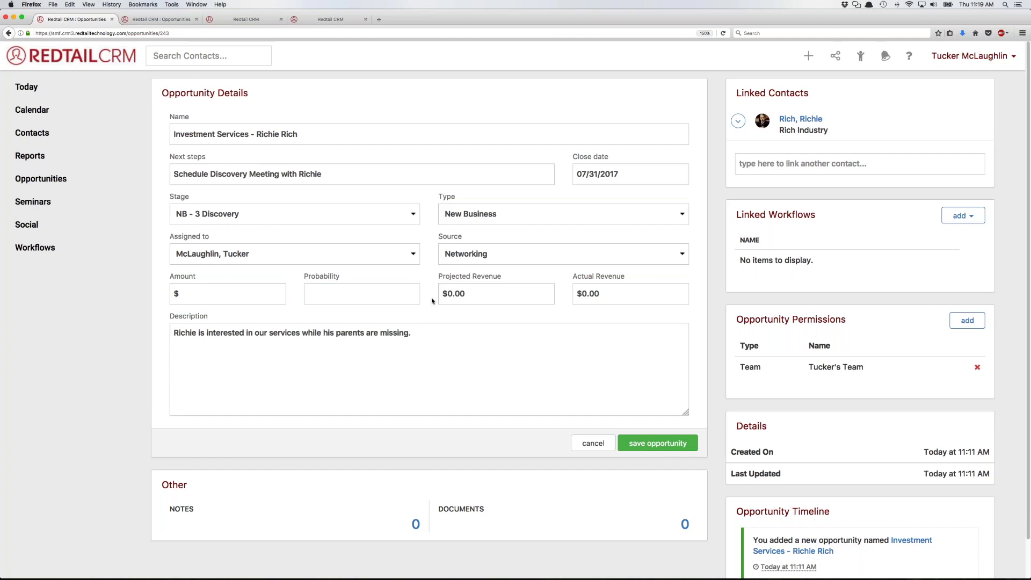
pyautogui.click(409, 293)
# - Change the opportunity's type to Existing Business and its stage to EB - 2 Proposal
pyautogui.click(475, 218)
pyautogui.click(473, 221)
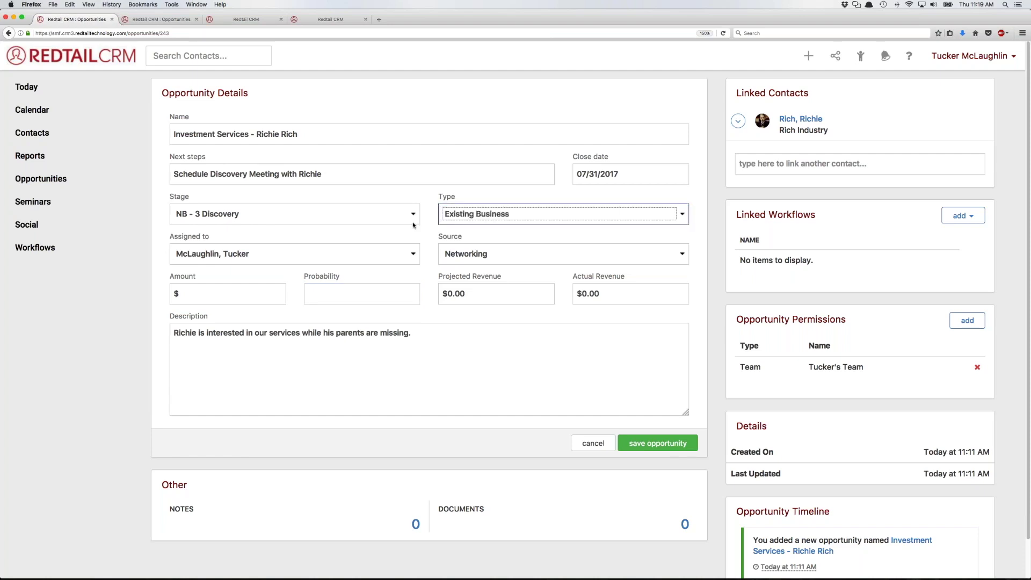
pyautogui.click(412, 222)
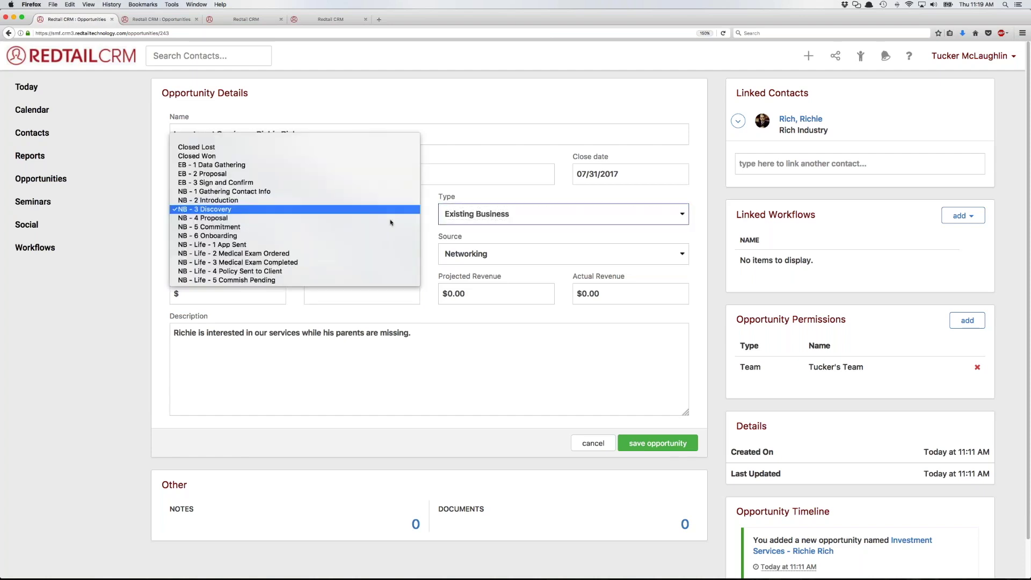
pyautogui.click(303, 173)
pyautogui.click(429, 278)
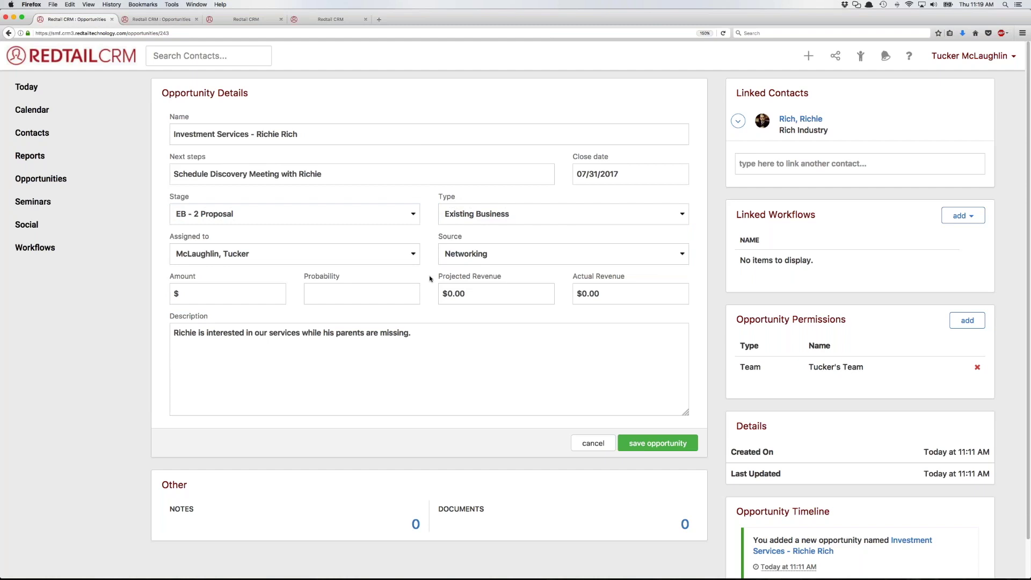
# - Enter 50% as the opportunity's probability and clear the value again
pyautogui.click(397, 294)
pyautogui.write('50%')
pyautogui.click(309, 293)
pyautogui.press('BackSpace')
# - Set the opportunity's stage back to NB - 3 Discovery and its type to New Business
pyautogui.click(309, 218)
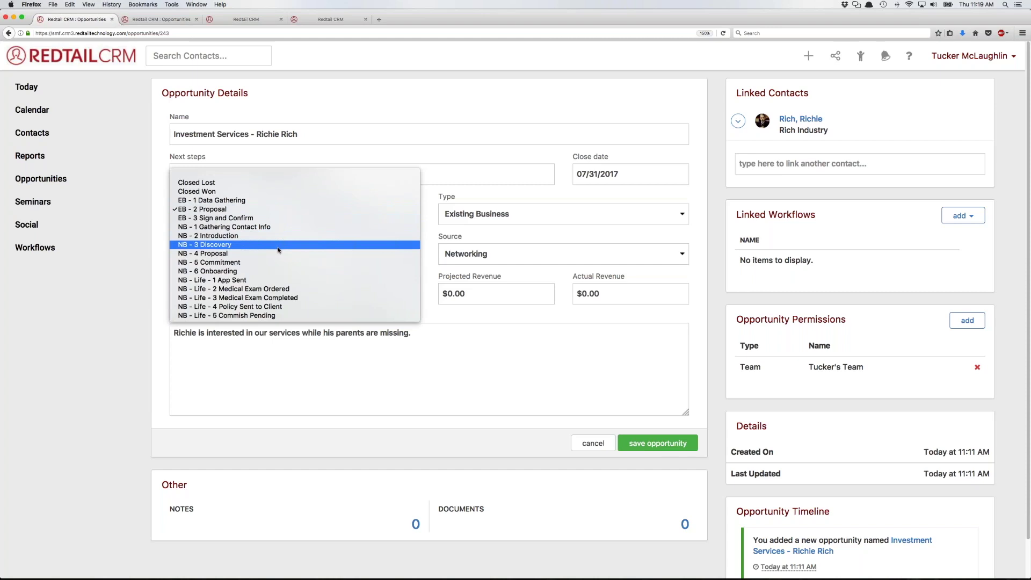
pyautogui.click(461, 221)
pyautogui.click(461, 221)
pyautogui.click(462, 200)
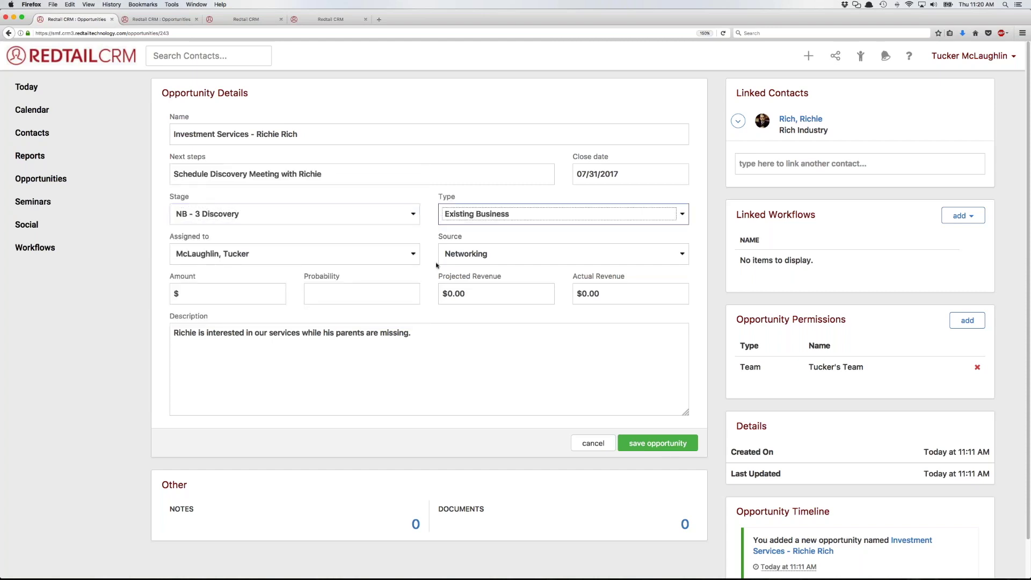
# - Read the opportunity's description text
pyautogui.scroll(-2, 412, 331)
pyautogui.click(429, 304)
pyautogui.moveTo(436, 295); pyautogui.dragTo(174, 294)
pyautogui.click(346, 311)
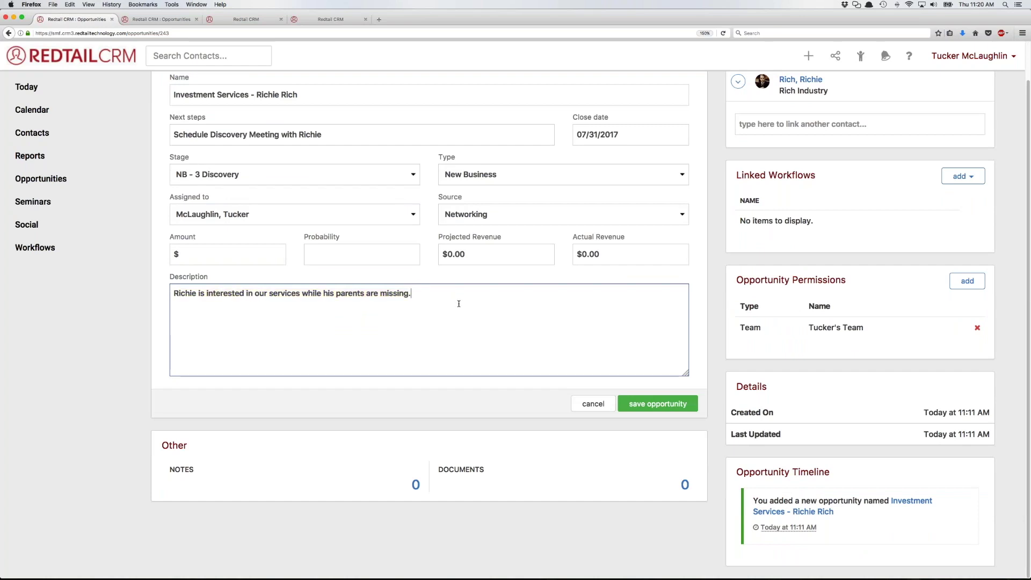
pyautogui.scroll(2, 457, 299)
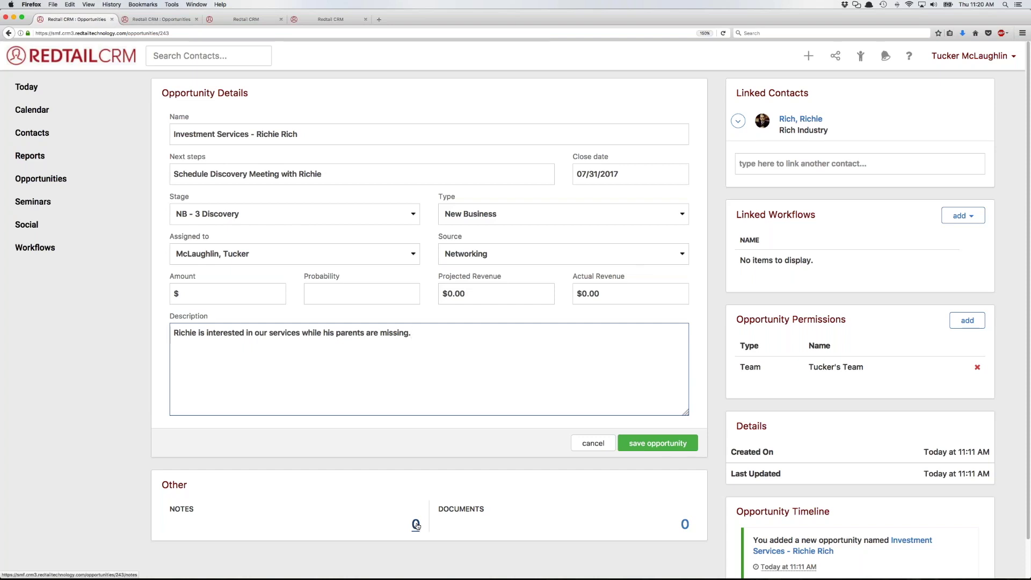
# - Open the opportunity's notes page and go back to the opportunity's details
pyautogui.click(416, 524)
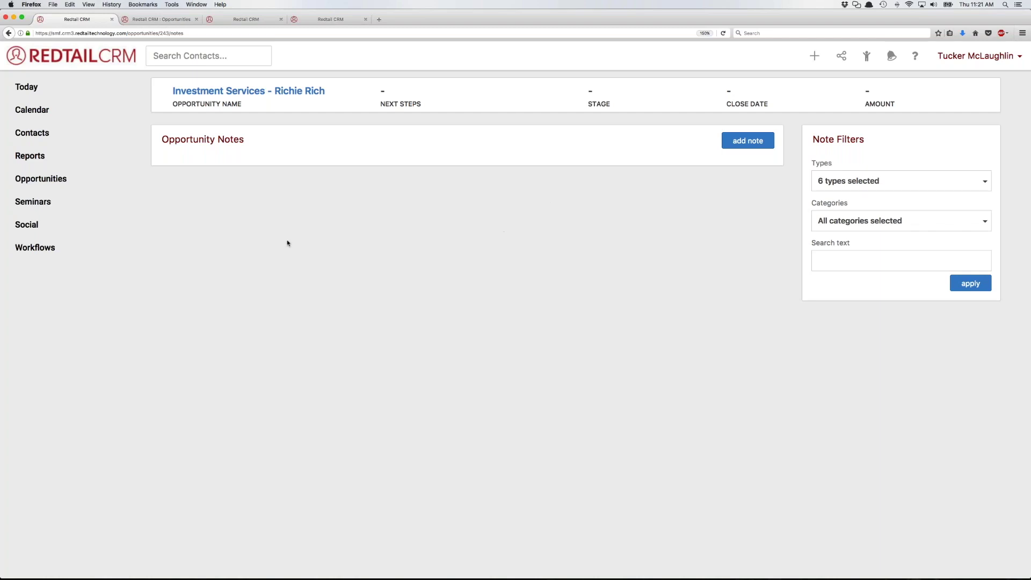
pyautogui.click(301, 91)
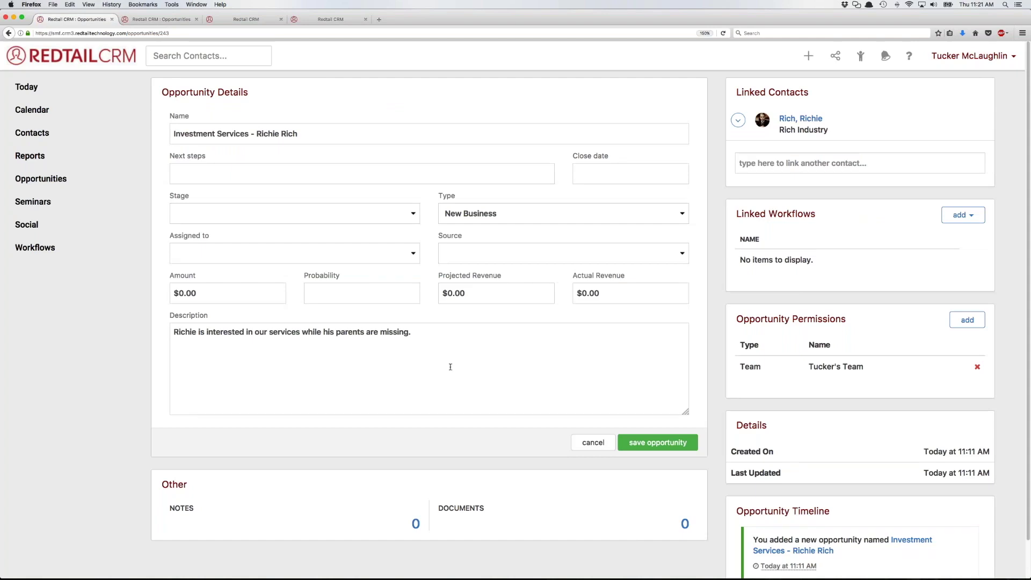
pyautogui.scroll(-1, 586, 319)
pyautogui.scroll(1, 585, 319)
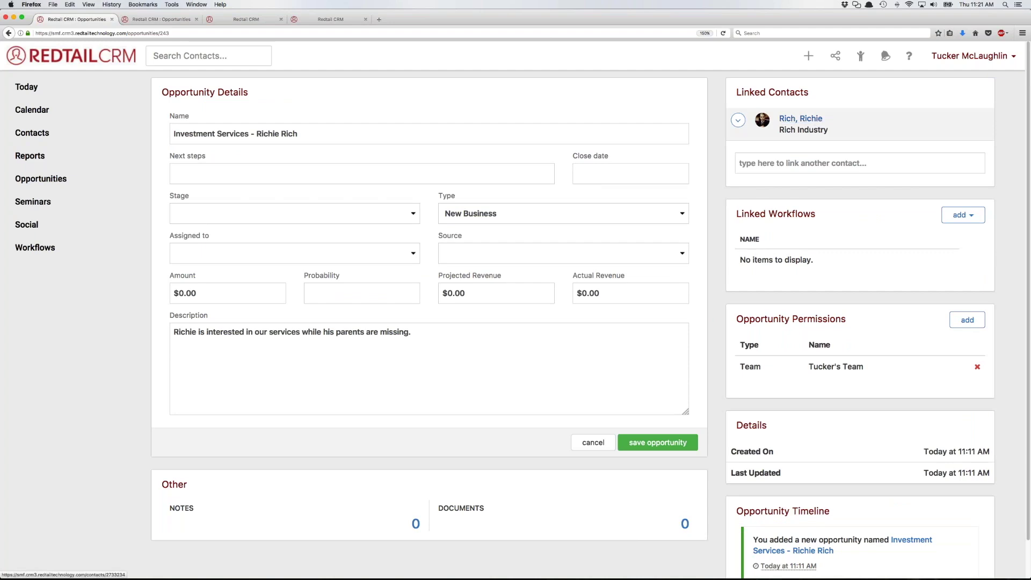
# - Review the opportunity's linked contacts, linked workflows and permissions
pyautogui.click(847, 167)
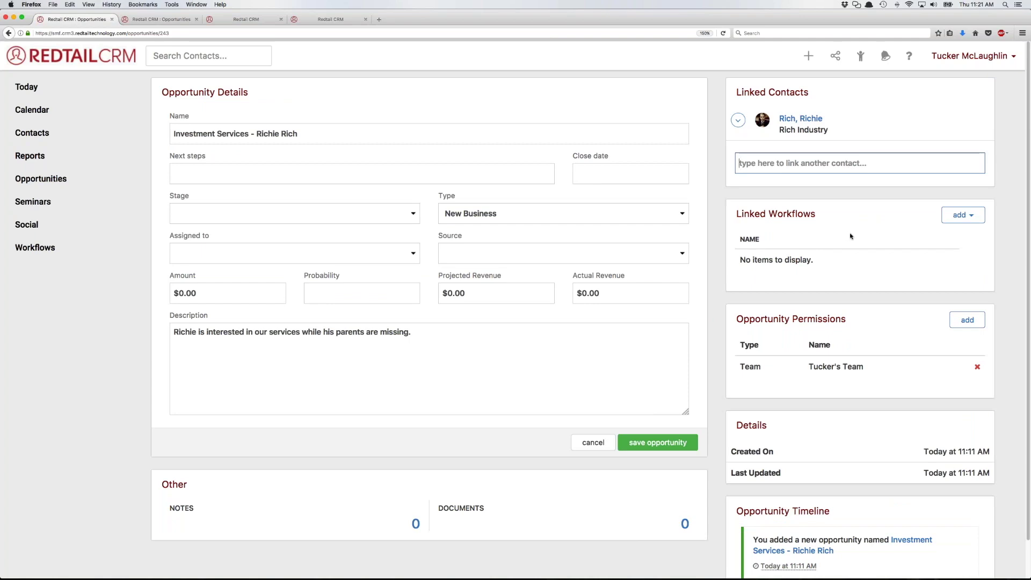
pyautogui.scroll(-1, 854, 274)
pyautogui.scroll(-1, 853, 273)
pyautogui.moveTo(848, 291)
pyautogui.mouseDown()
pyautogui.moveTo(736, 290)
pyautogui.moveTo(831, 292)
pyautogui.mouseUp()
pyautogui.click(832, 294)
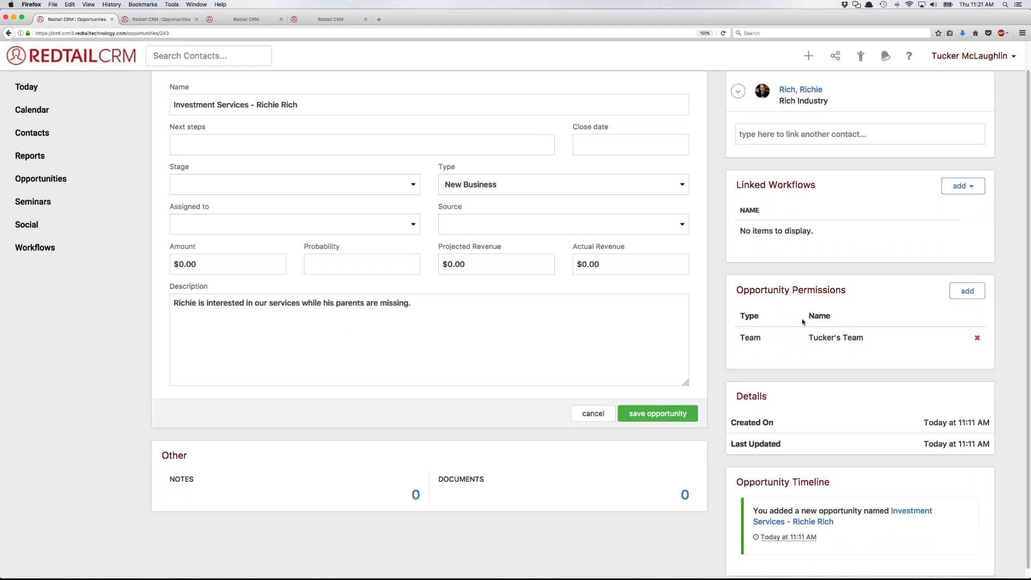
# - Switch to the Chrome window signed in as another user and check the potential amount above the opportunities list
pyautogui.moveTo(554, 561)
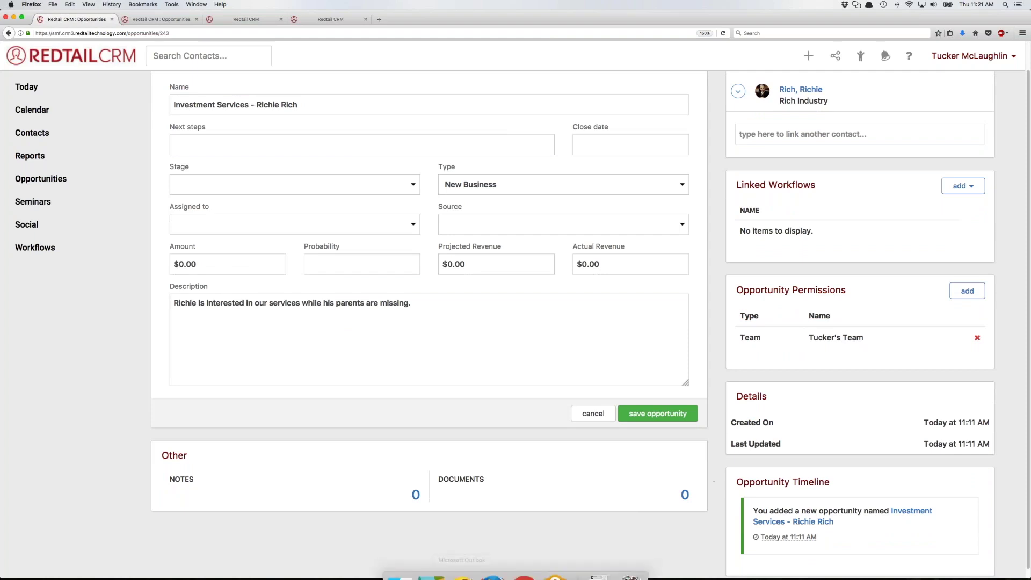
pyautogui.click(524, 561)
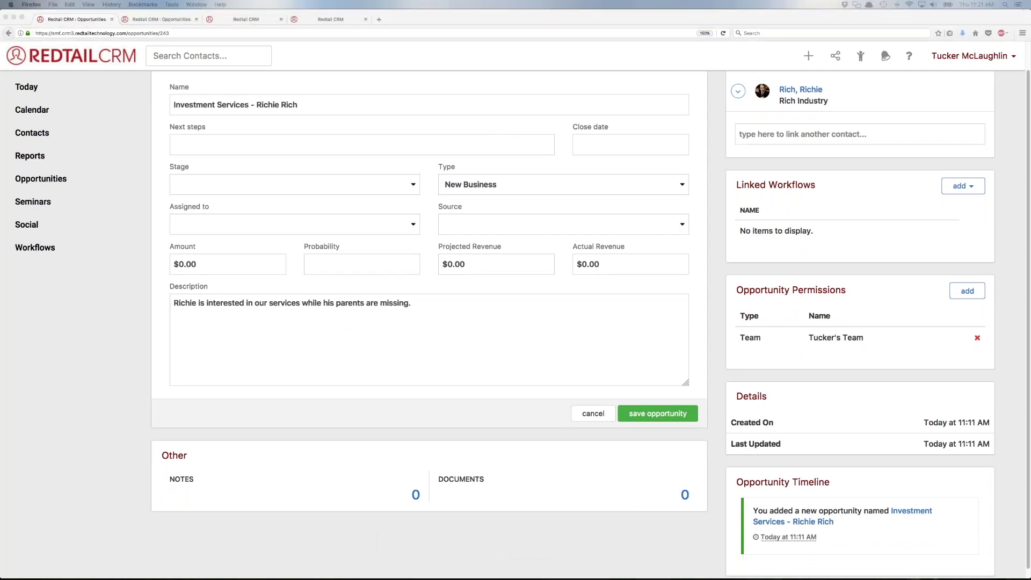
pyautogui.rightClick(523, 561)
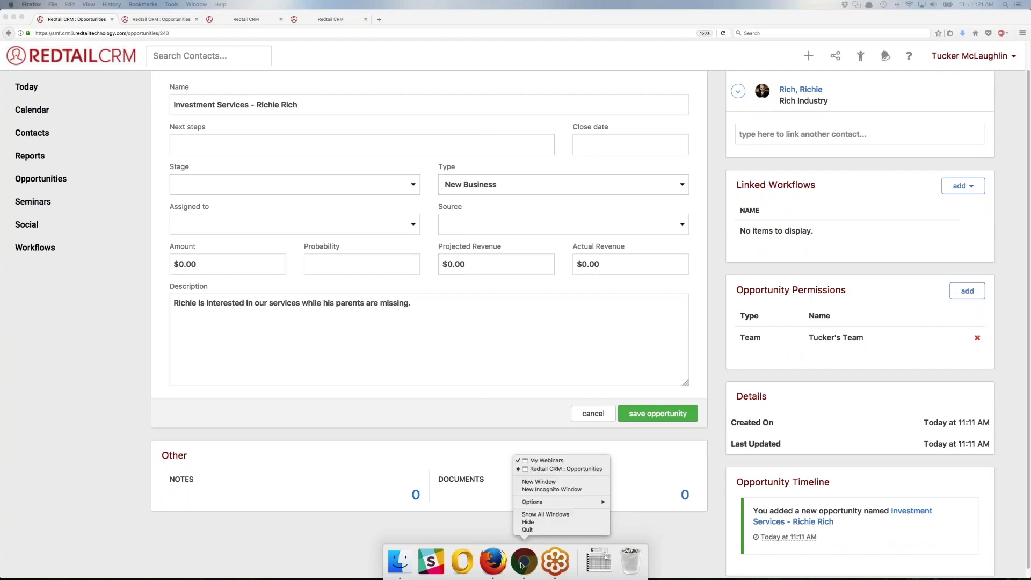
pyautogui.click(558, 461)
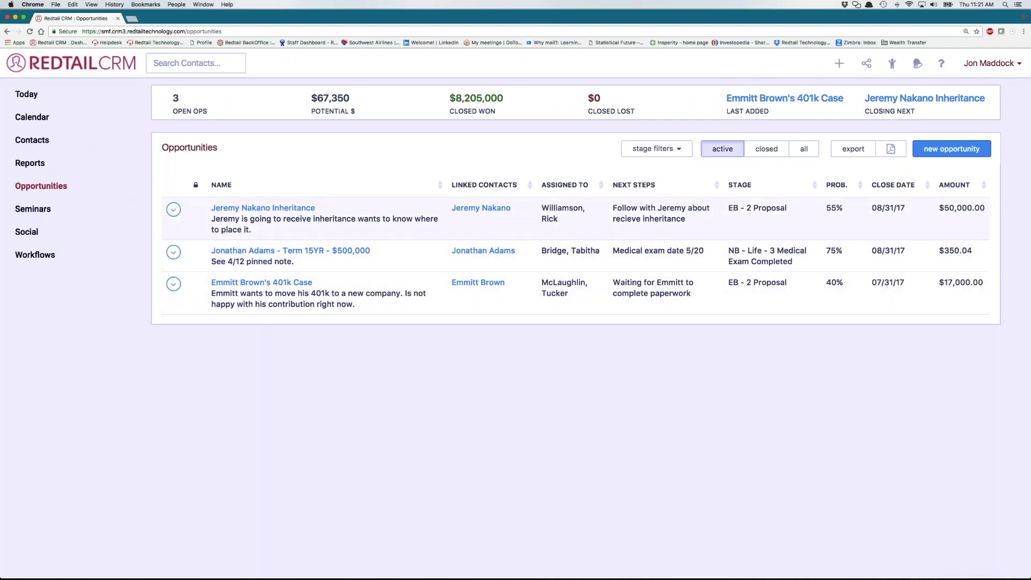
pyautogui.moveTo(351, 99); pyautogui.dragTo(310, 99)
pyautogui.click(318, 98)
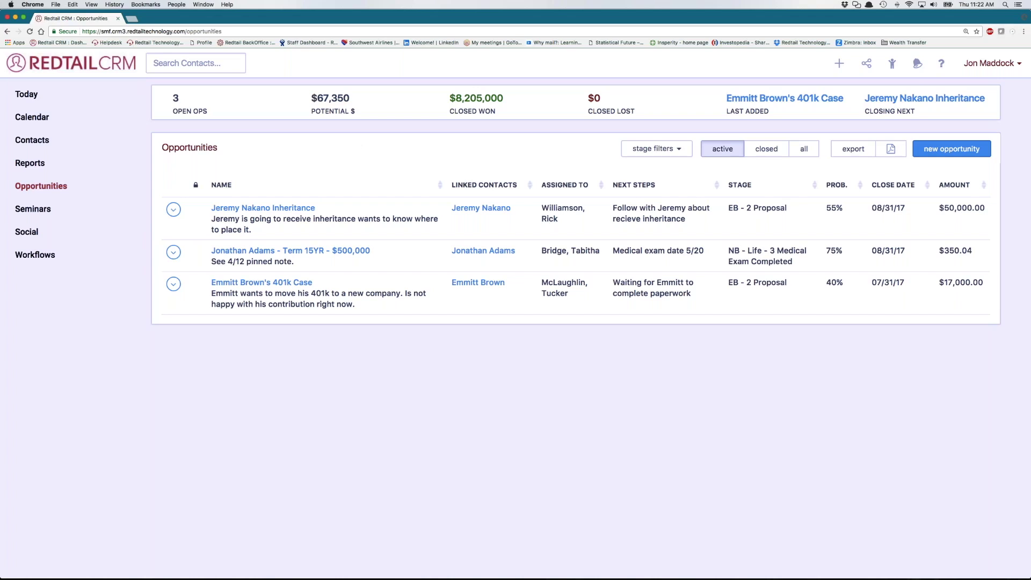
# - Switch back to Firefox and look over the opportunity's description and permissions
pyautogui.moveTo(400, 577)
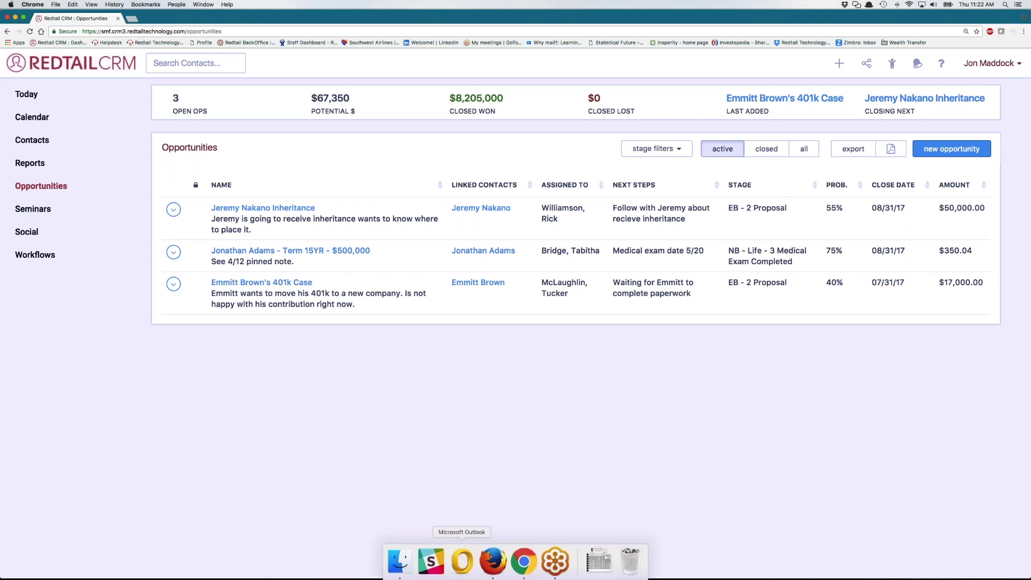
pyautogui.click(493, 562)
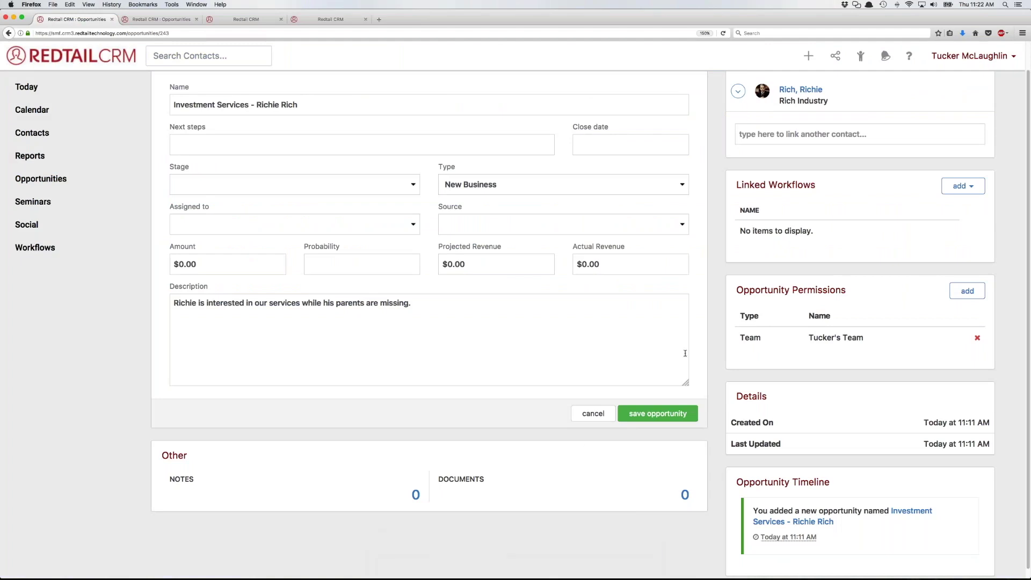
pyautogui.scroll(1, 615, 357)
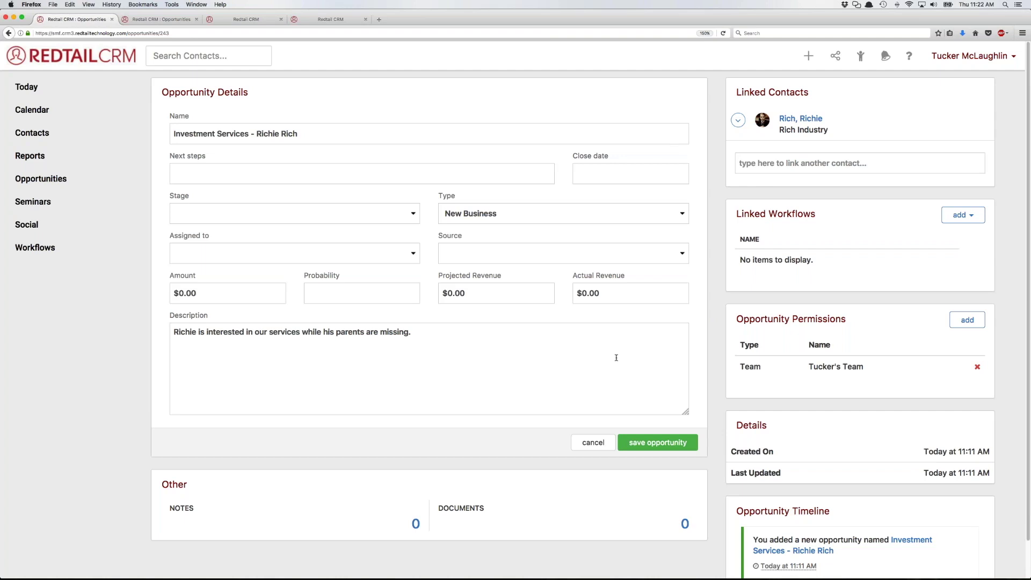
pyautogui.click(605, 346)
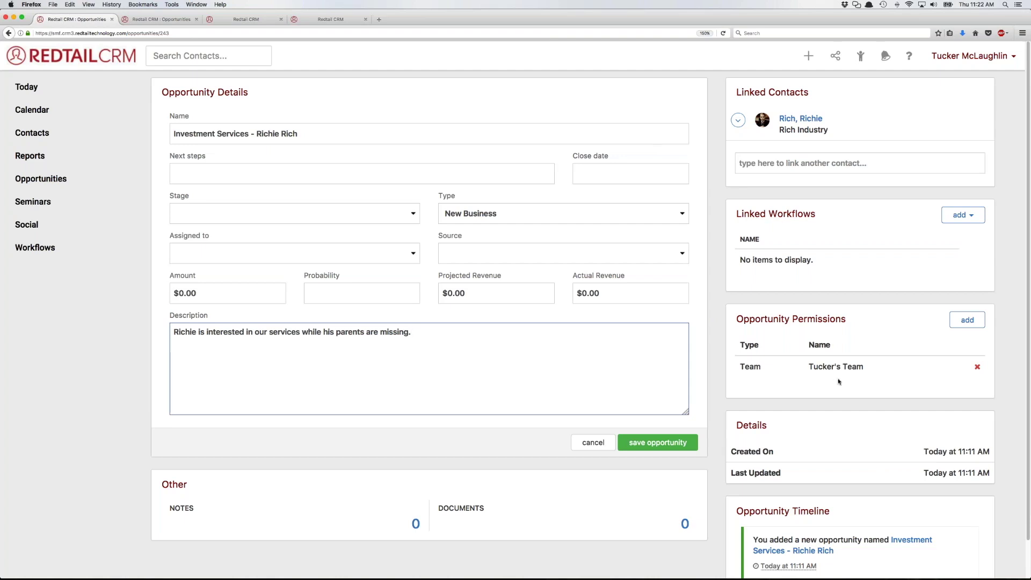
pyautogui.click(798, 323)
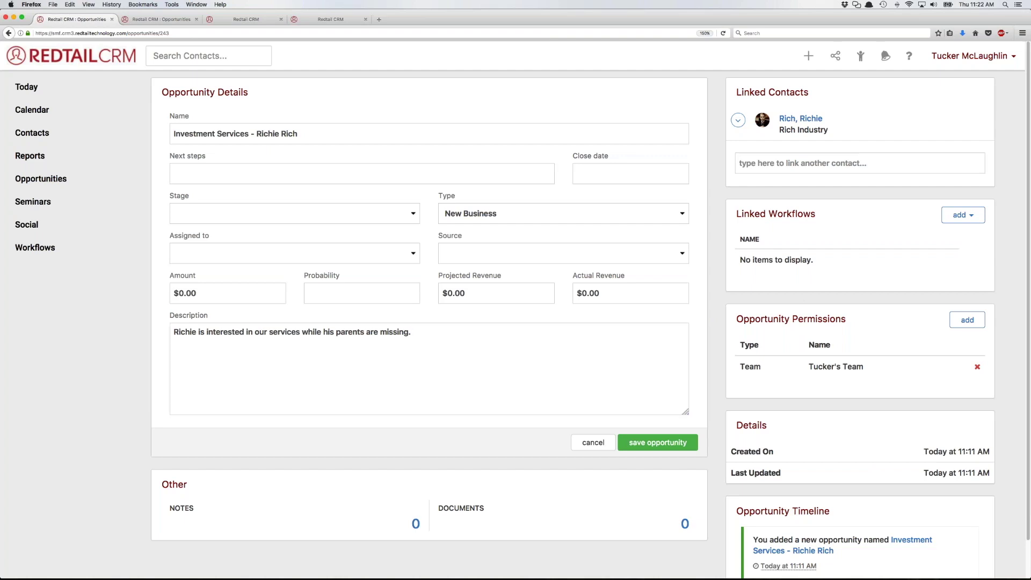
# - Search the contacts by first name for the person linked to the opportunity and open that contact's record
pyautogui.scroll(-1, 797, 365)
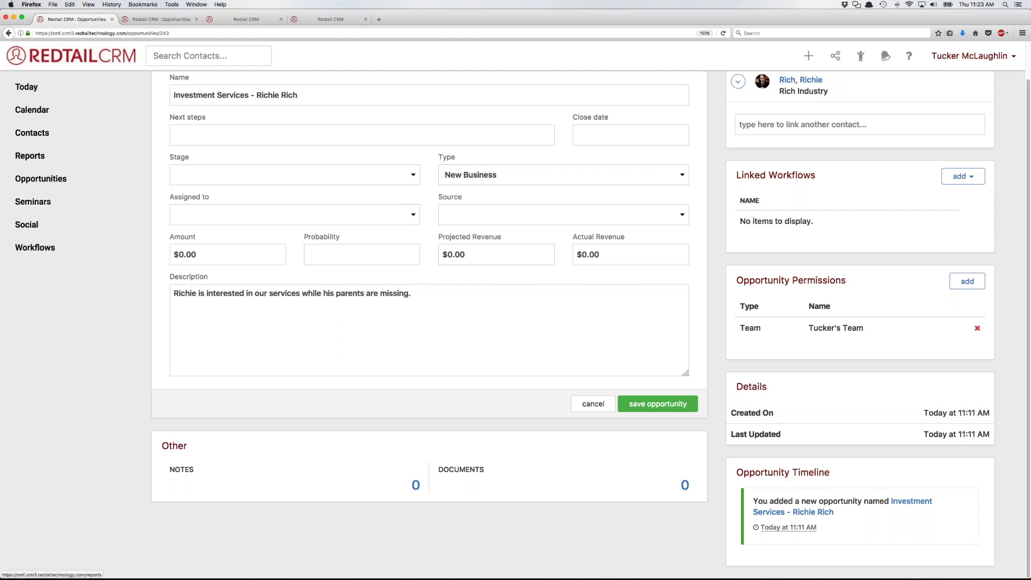
pyautogui.click(253, 20)
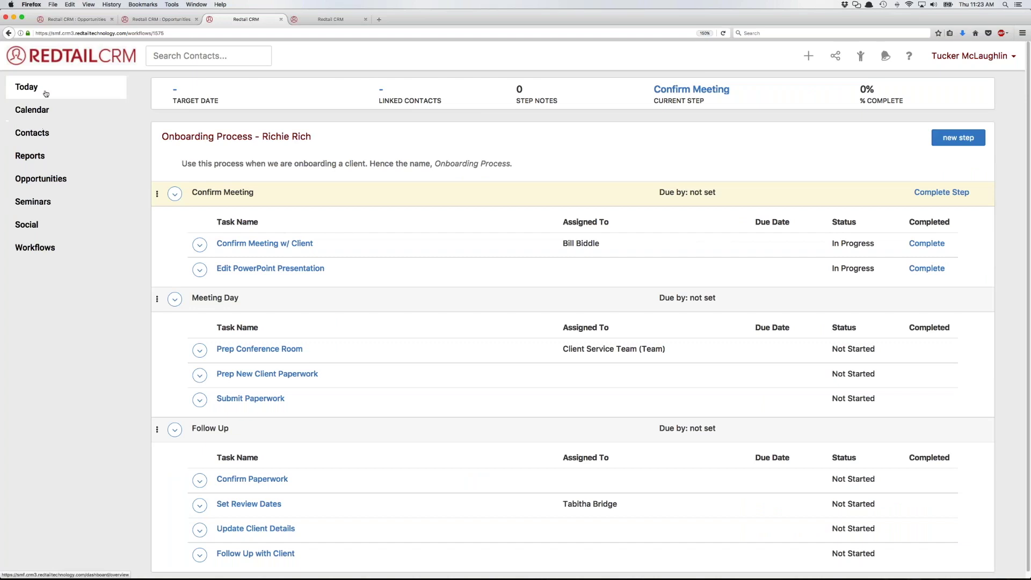
pyautogui.click(221, 54)
pyautogui.write('RICHIE')
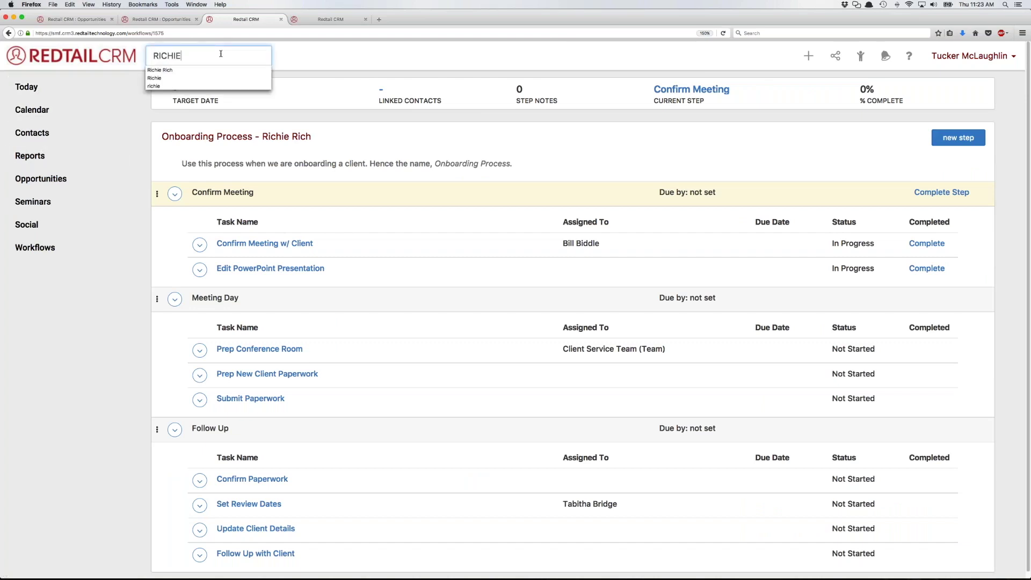
pyautogui.press('Down')
pyautogui.press('Return')
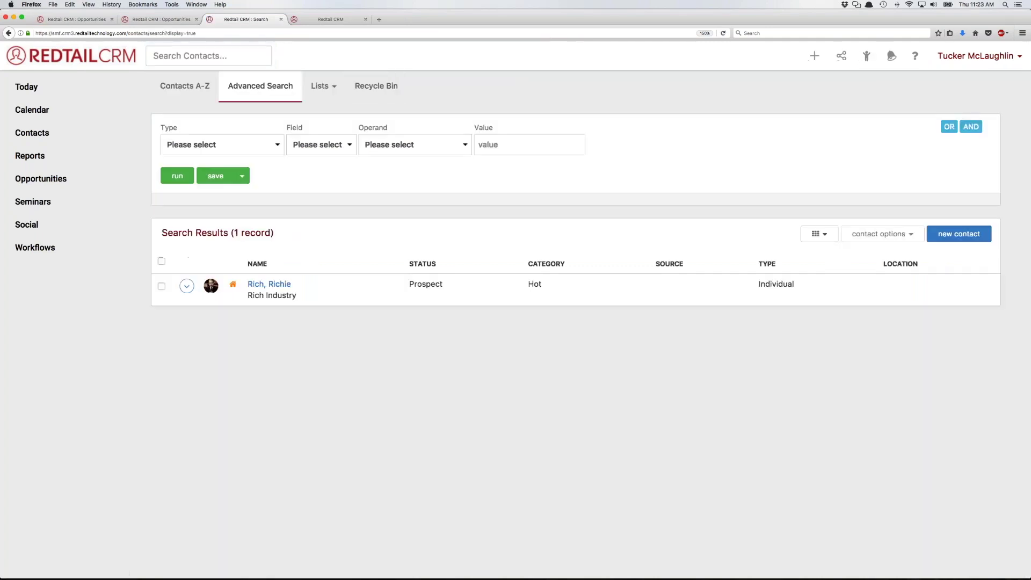
pyautogui.click(269, 284)
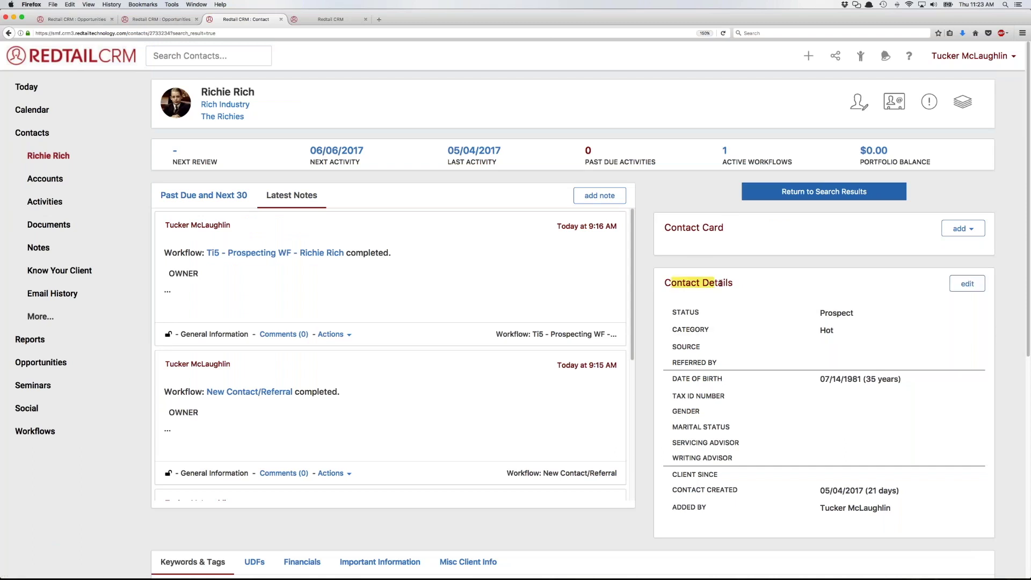
# - Edit the contact's details, setting the status to Active and the category to AAA
pyautogui.click(967, 284)
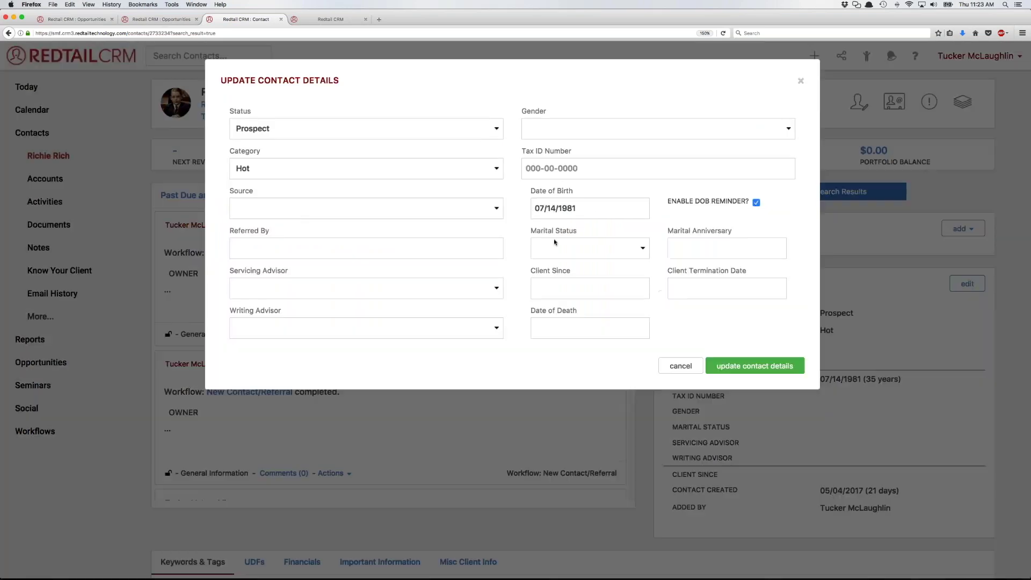
pyautogui.click(295, 125)
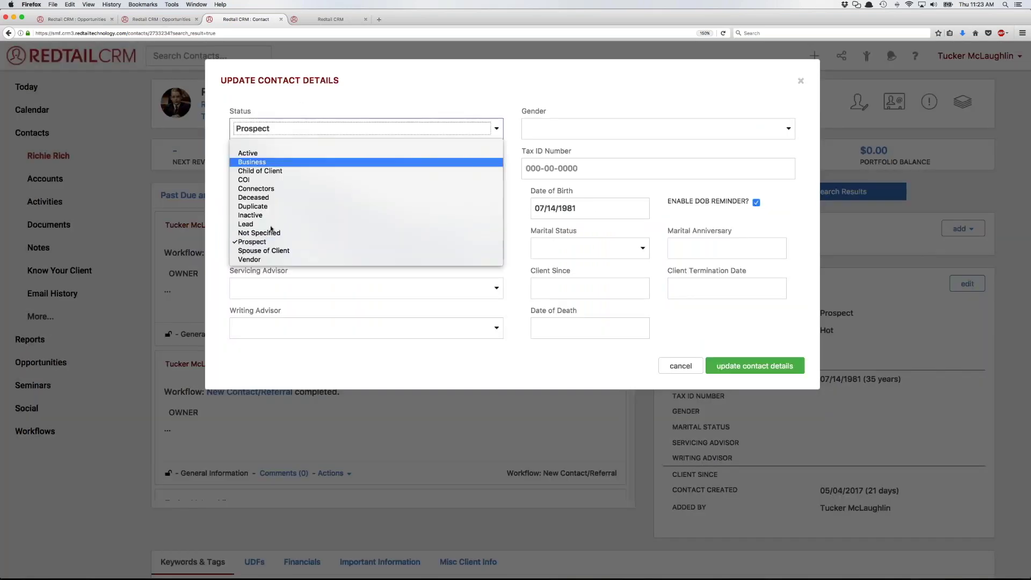
pyautogui.click(297, 153)
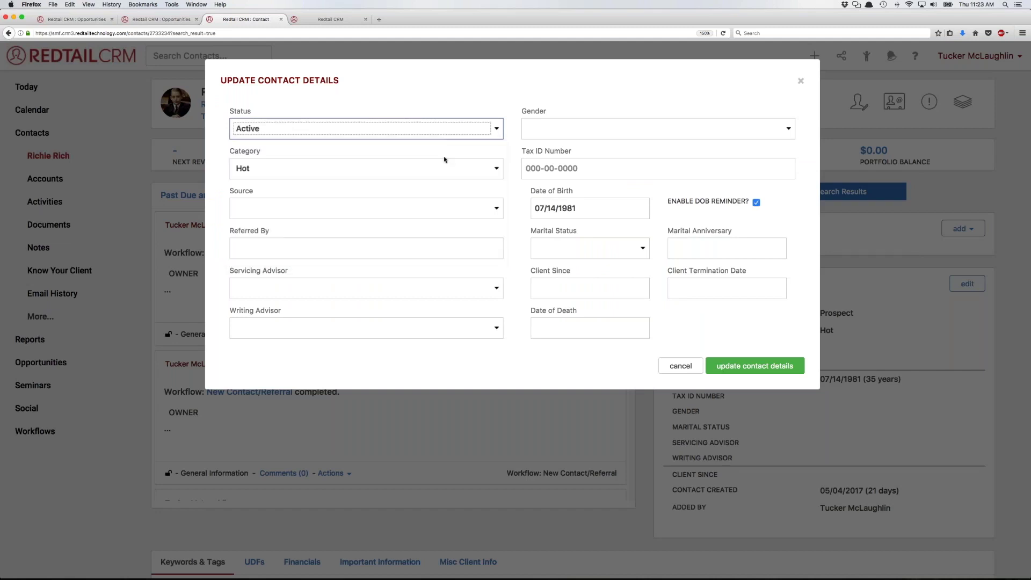
pyautogui.click(371, 167)
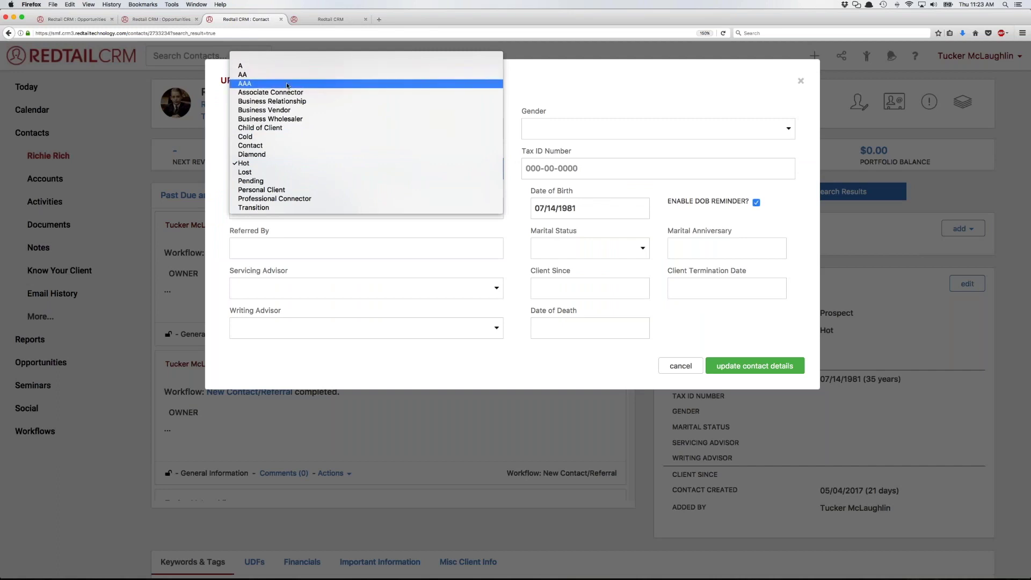
pyautogui.click(292, 83)
pyautogui.click(523, 244)
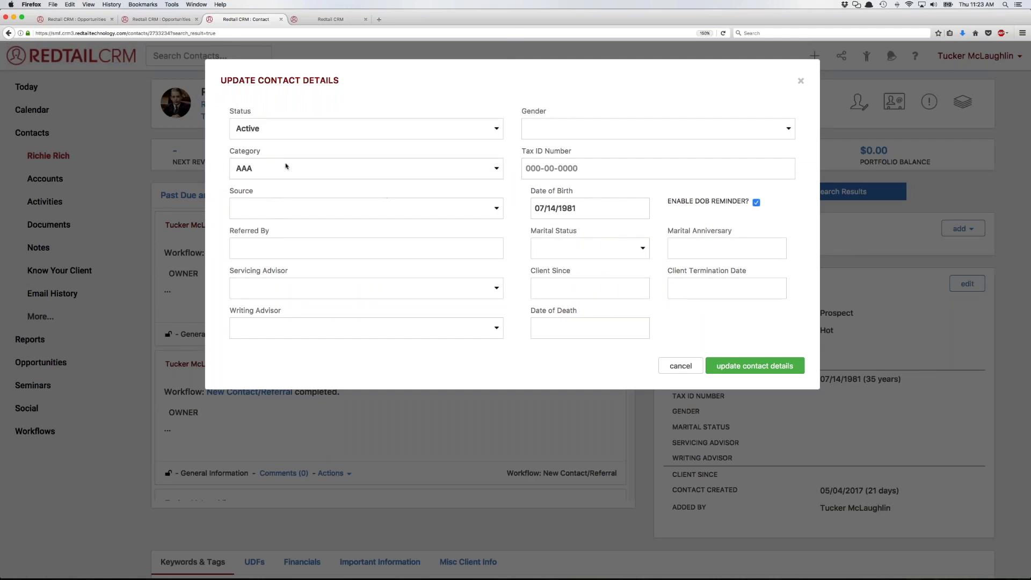
# - Set the contact's Client Since date to 05/25/2017 and save the contact details
pyautogui.click(576, 285)
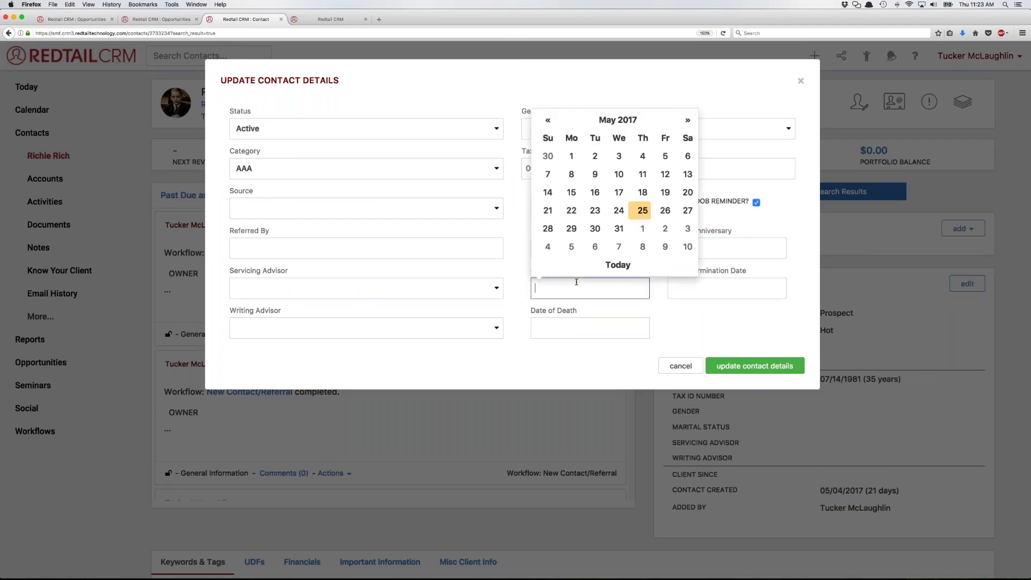
pyautogui.click(702, 323)
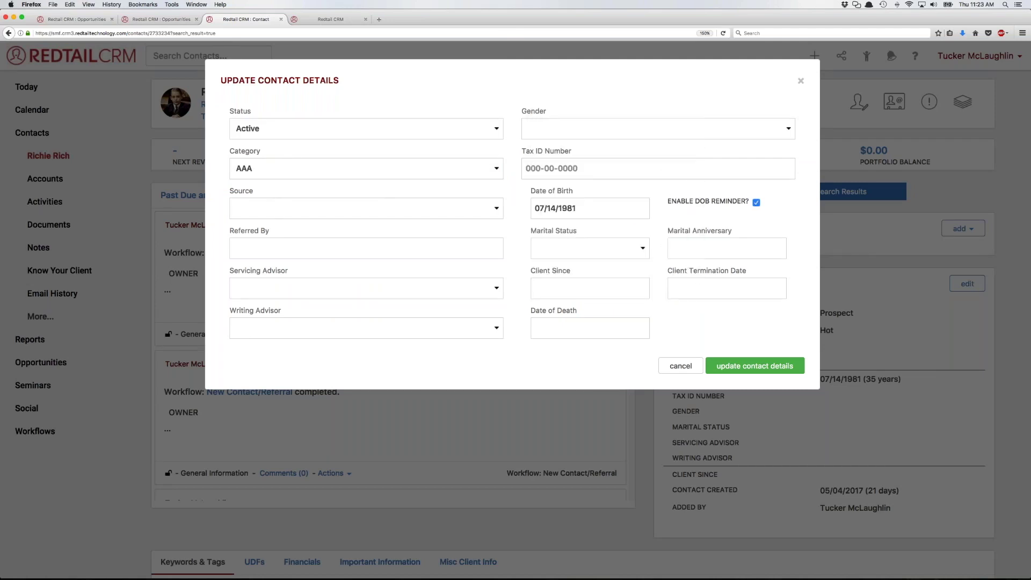
pyautogui.click(610, 287)
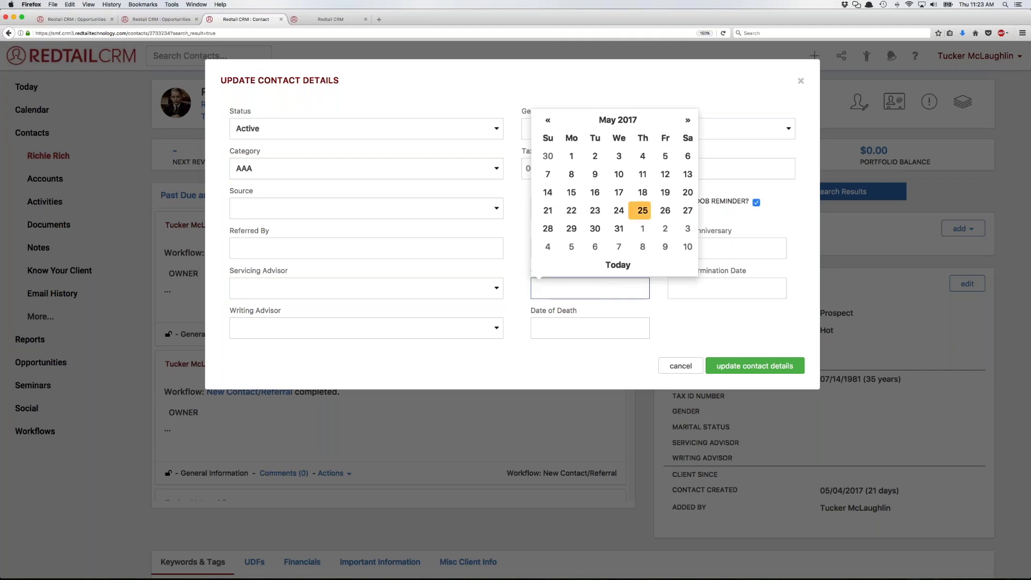
pyautogui.click(642, 210)
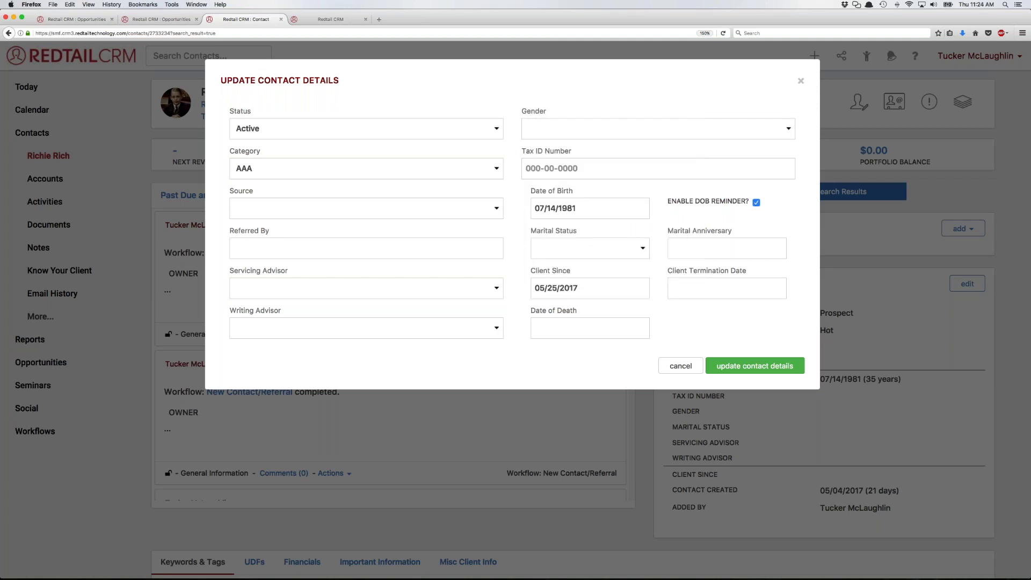
pyautogui.click(756, 372)
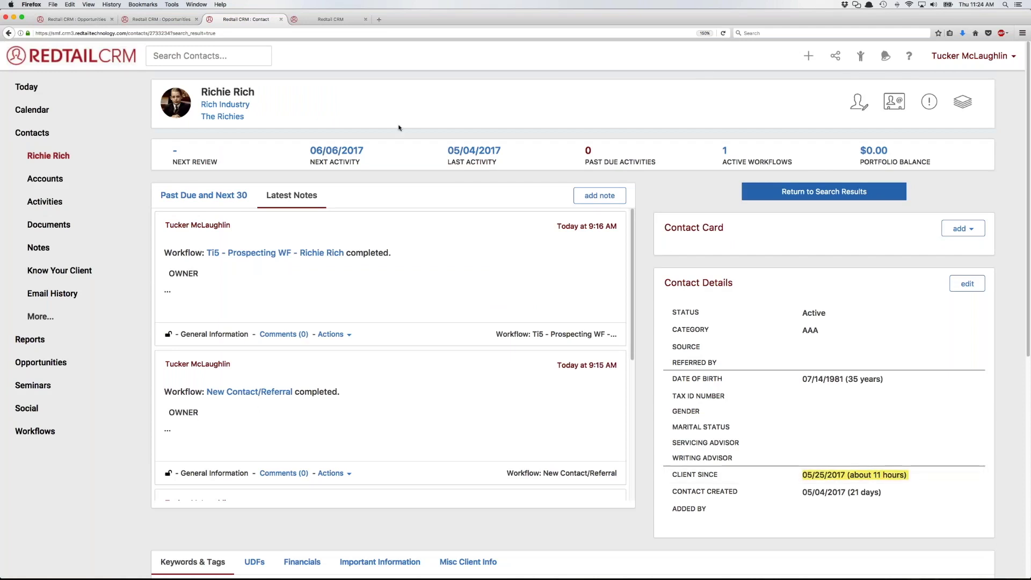
# - Return to the opportunities list and open the Investment Services opportunity marked (Ti5)
pyautogui.click(77, 19)
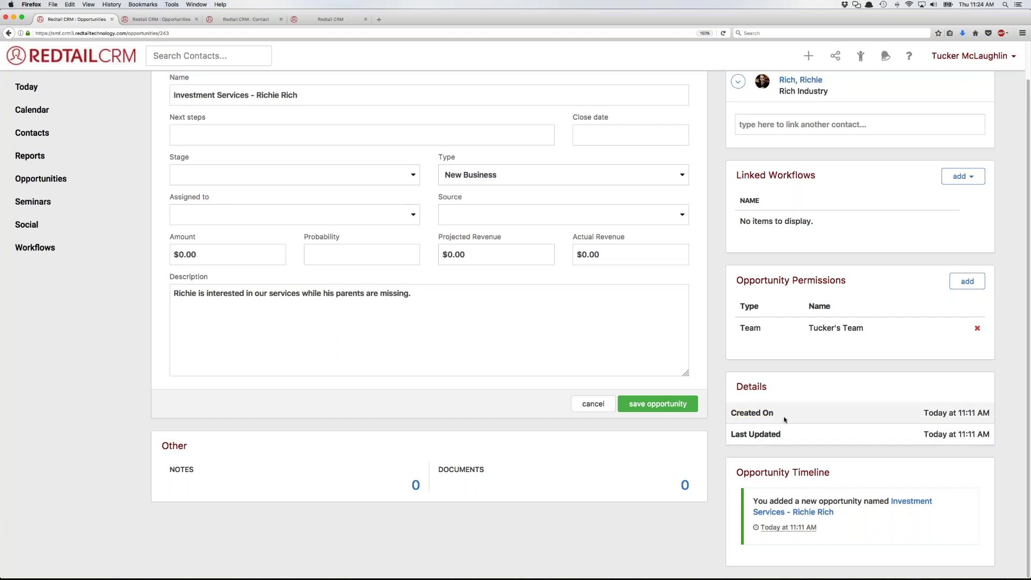
pyautogui.click(255, 19)
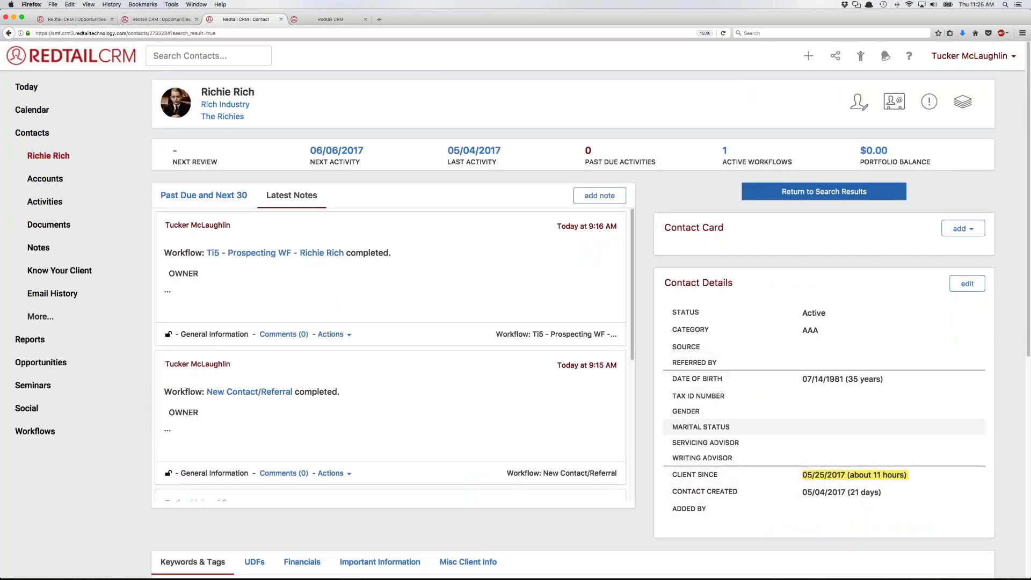
pyautogui.click(158, 20)
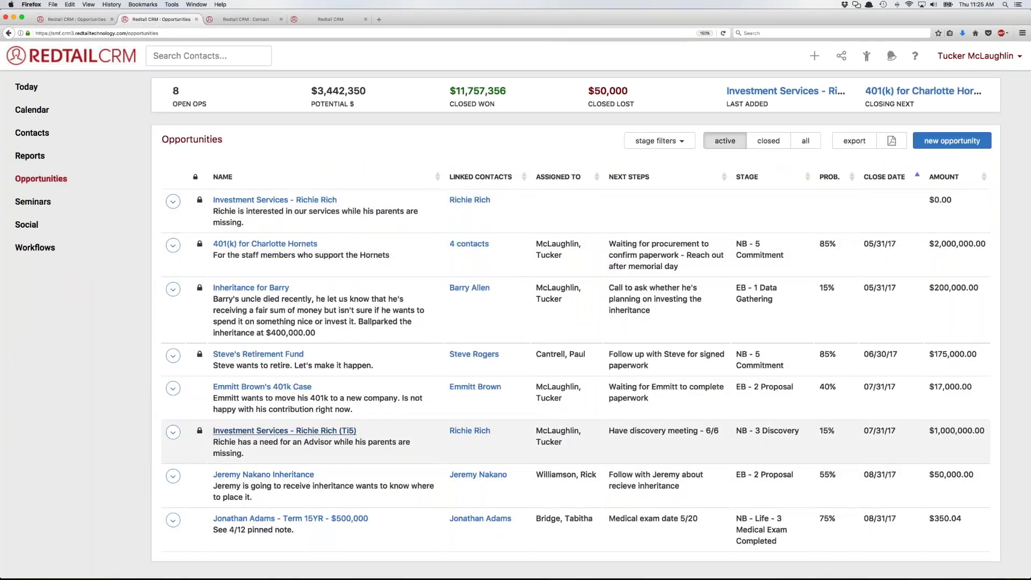
pyautogui.click(314, 431)
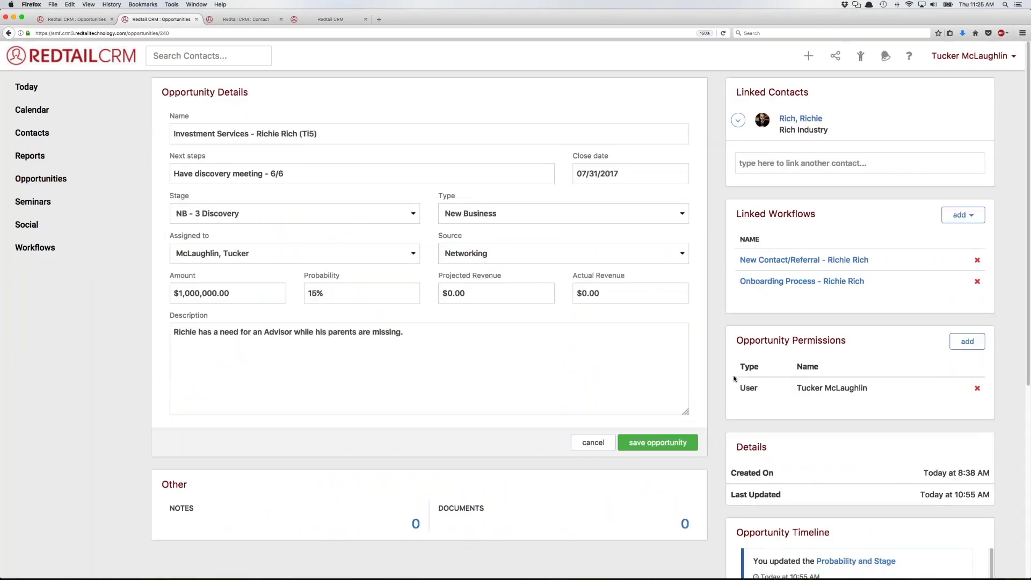
# - Review the opportunity's timeline of updates and its stage field
pyautogui.scroll(-5, 733, 375)
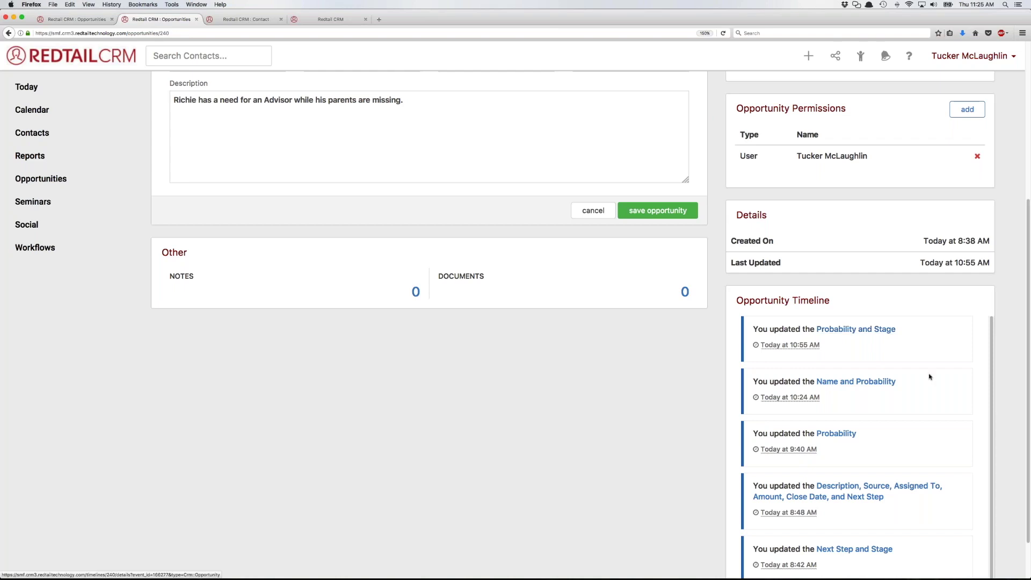
pyautogui.scroll(-5, 930, 377)
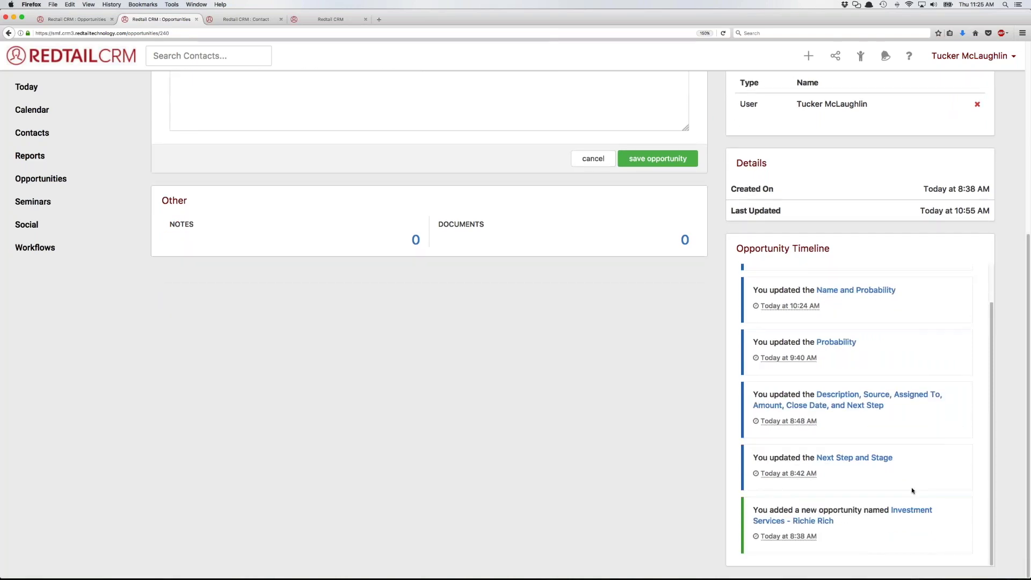
pyautogui.scroll(5, 901, 512)
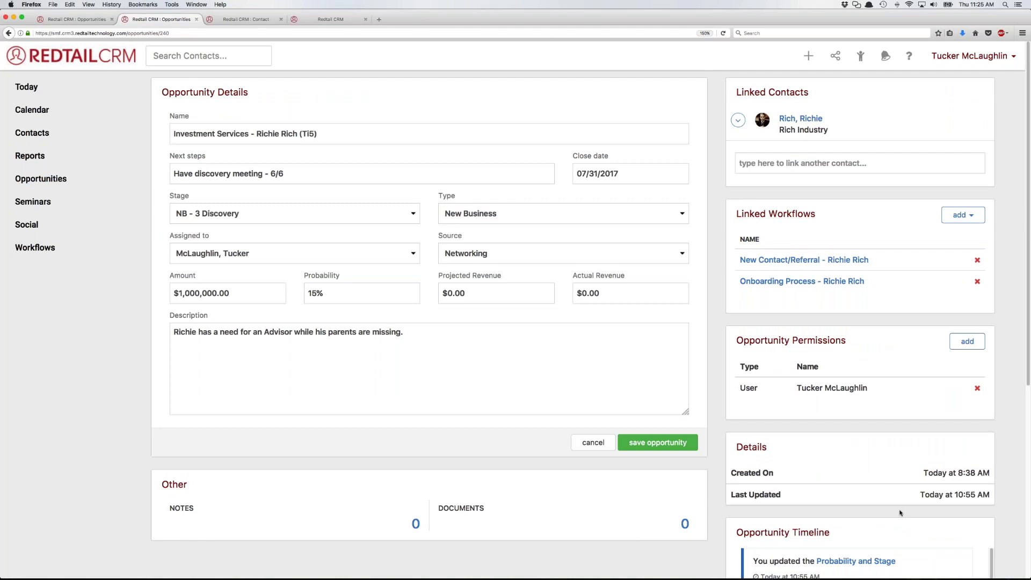
pyautogui.scroll(-1, 901, 511)
pyautogui.scroll(1, 906, 507)
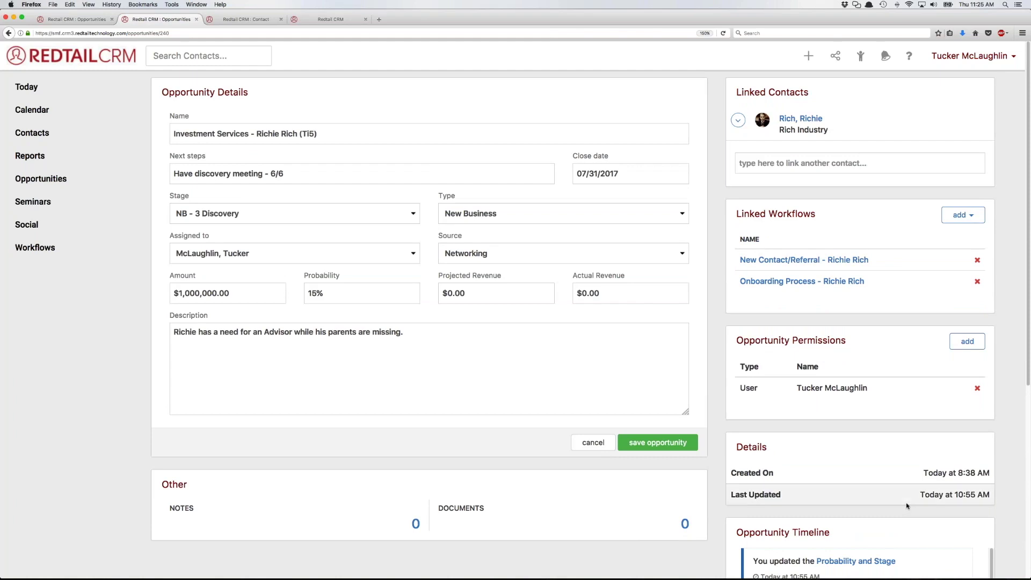
pyautogui.scroll(-3, 906, 512)
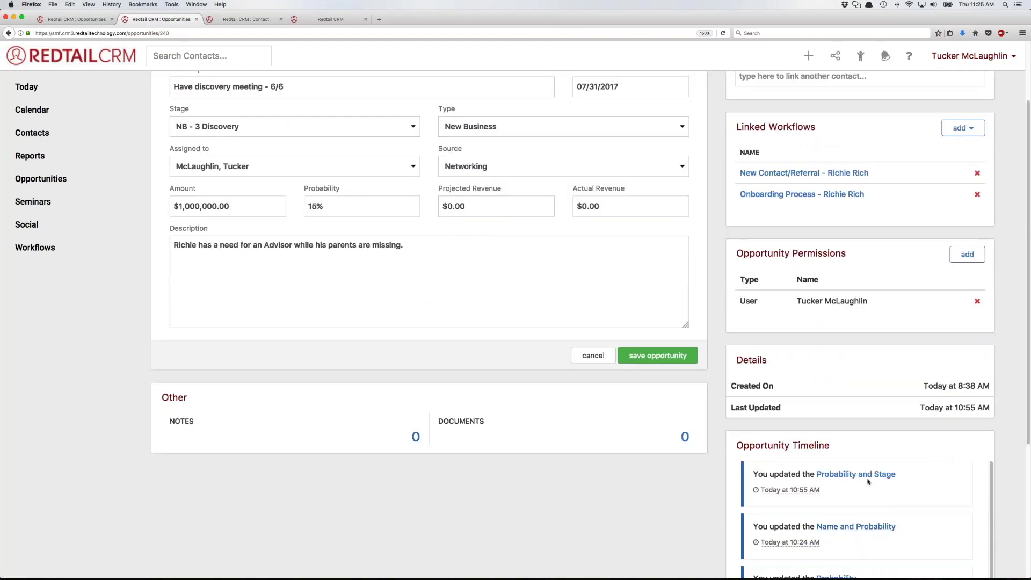
pyautogui.scroll(3, 701, 459)
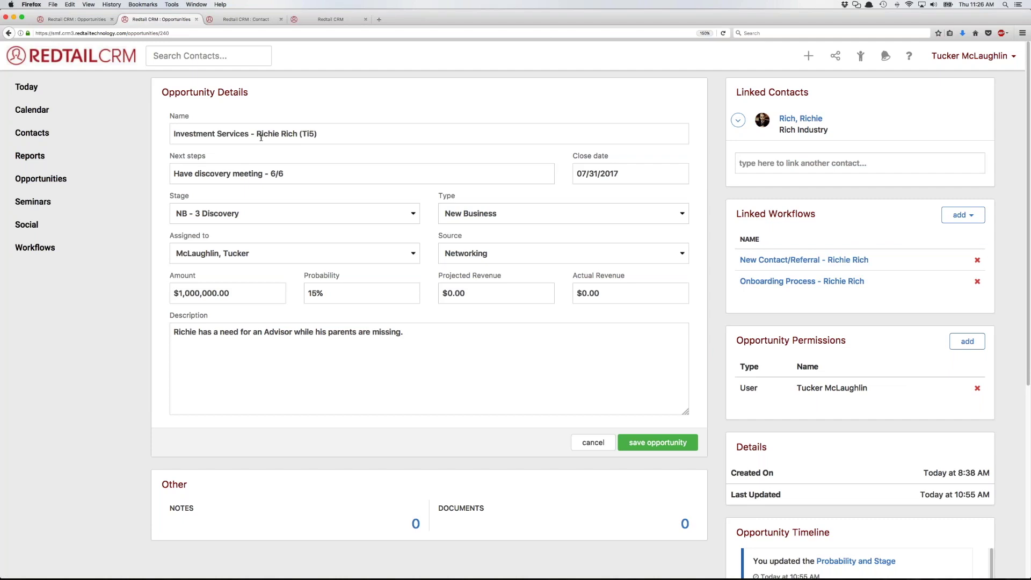
pyautogui.click(329, 213)
pyautogui.click(329, 210)
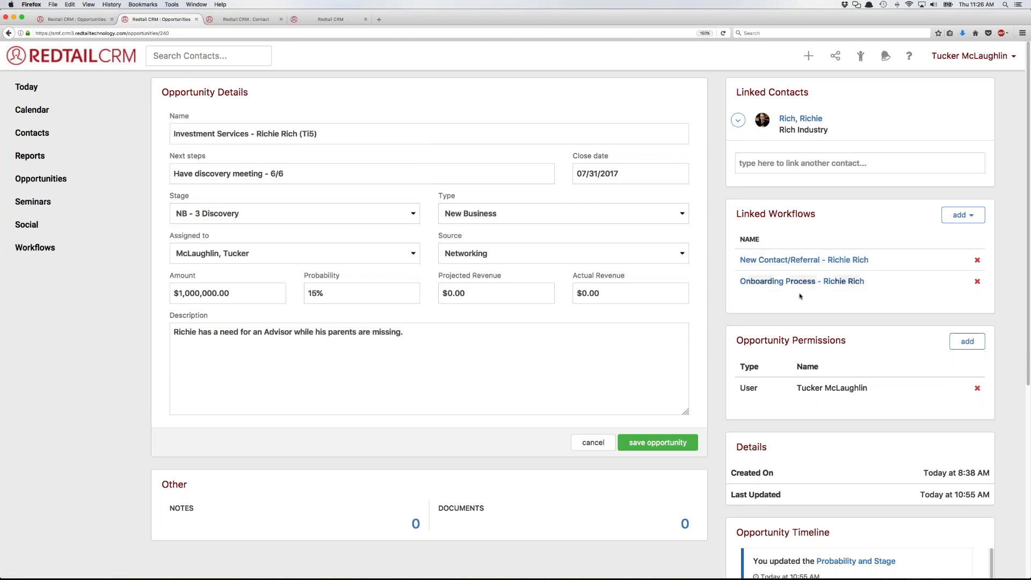
# - Open the linked New Contact/Referral workflow in a separate tab and look over its Set Meeting tasks
pyautogui.rightClick(816, 260)
pyautogui.click(842, 263)
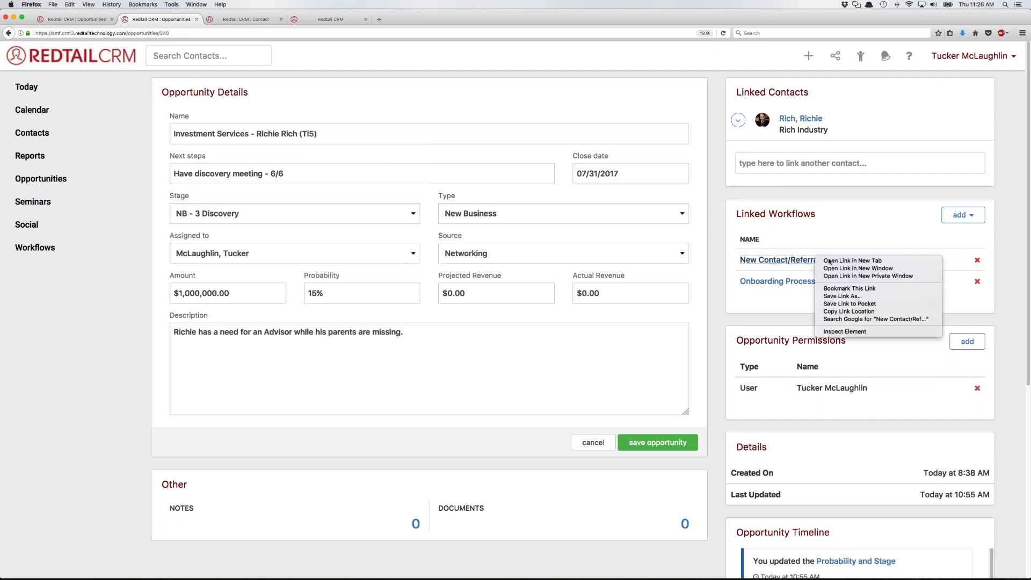
pyautogui.click(249, 20)
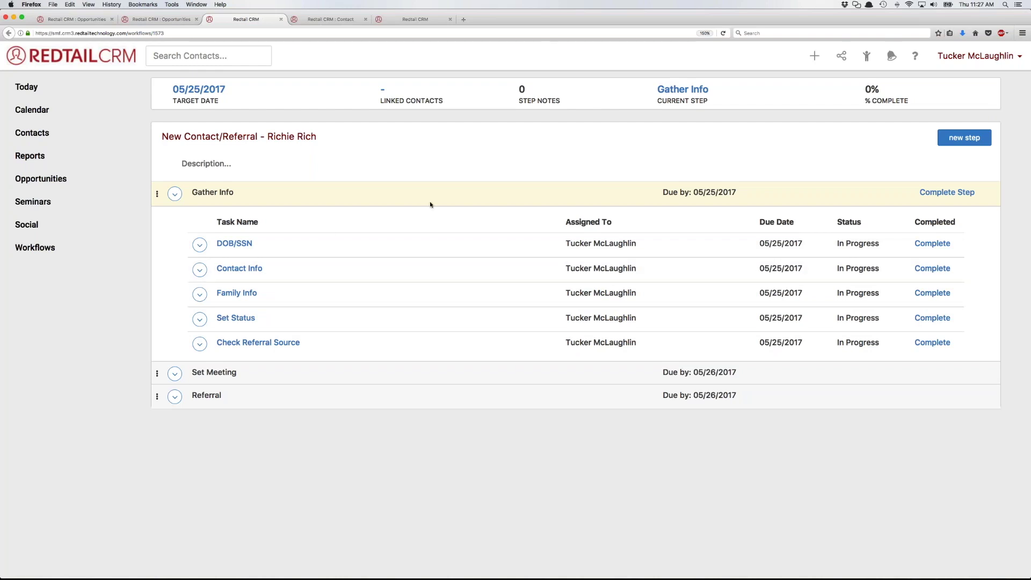
pyautogui.click(321, 374)
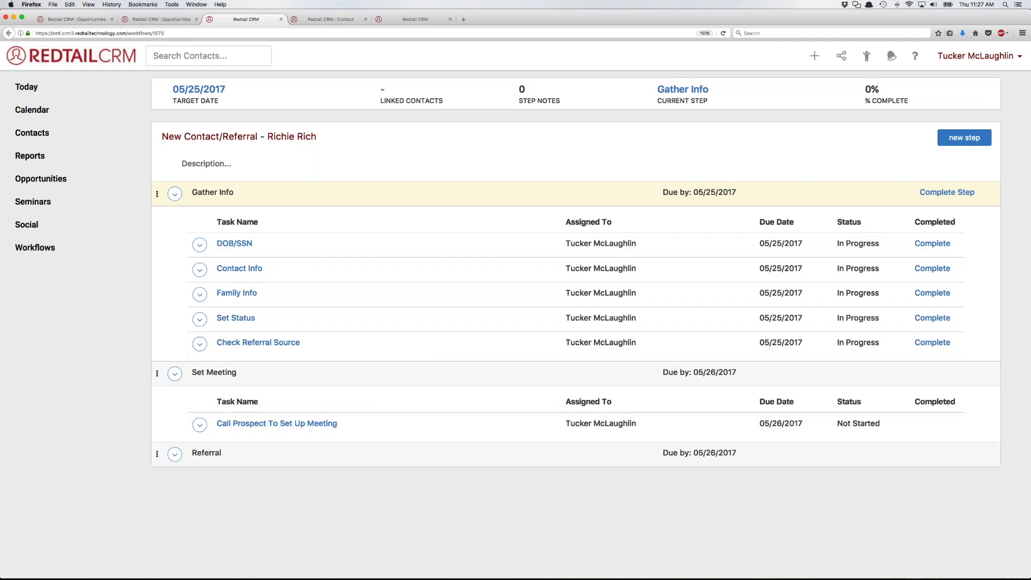
pyautogui.click(225, 373)
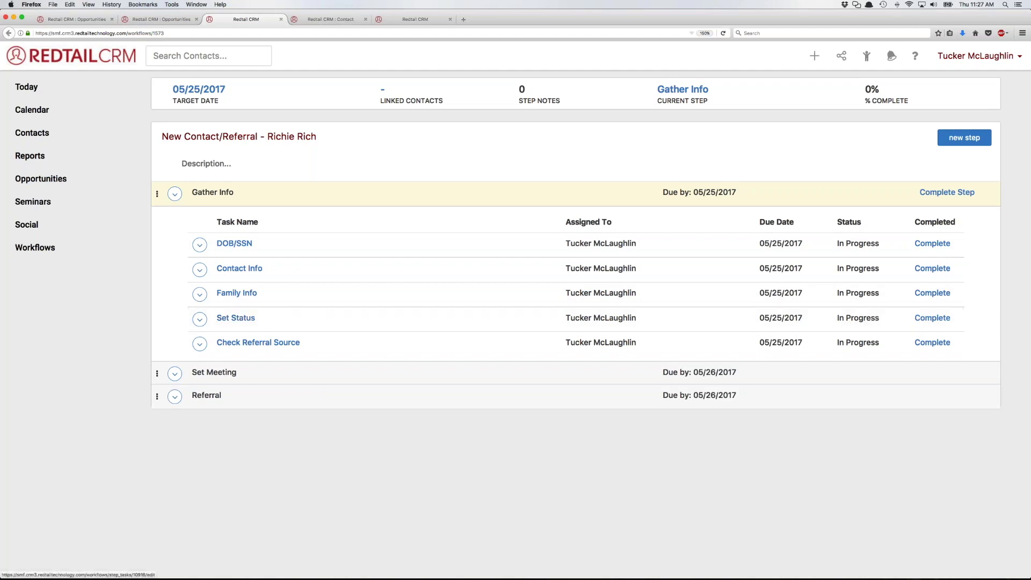
# - Leave the workflow and run the Opportunity By Stage report from the opportunity reports
pyautogui.click(161, 19)
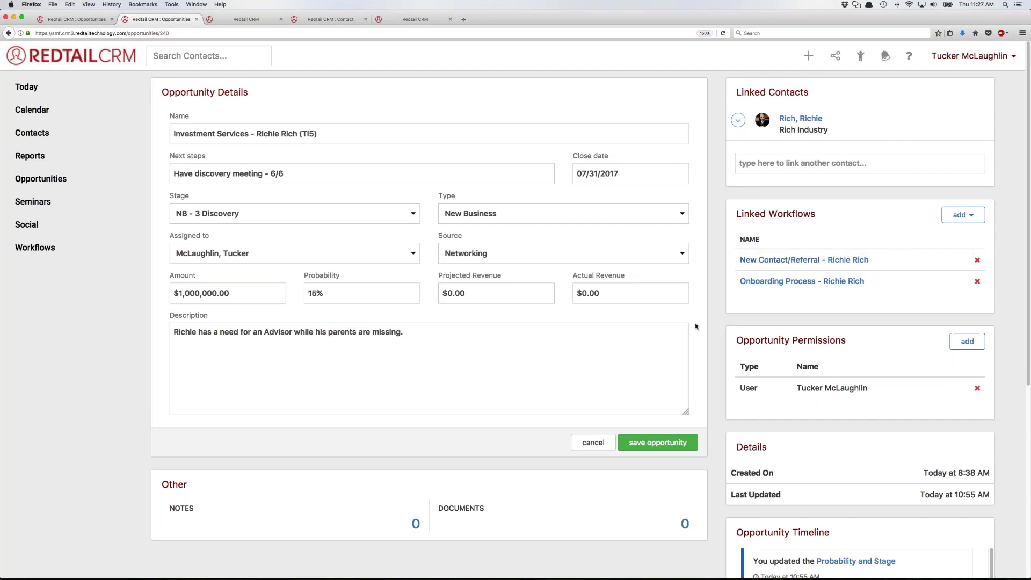
pyautogui.click(72, 20)
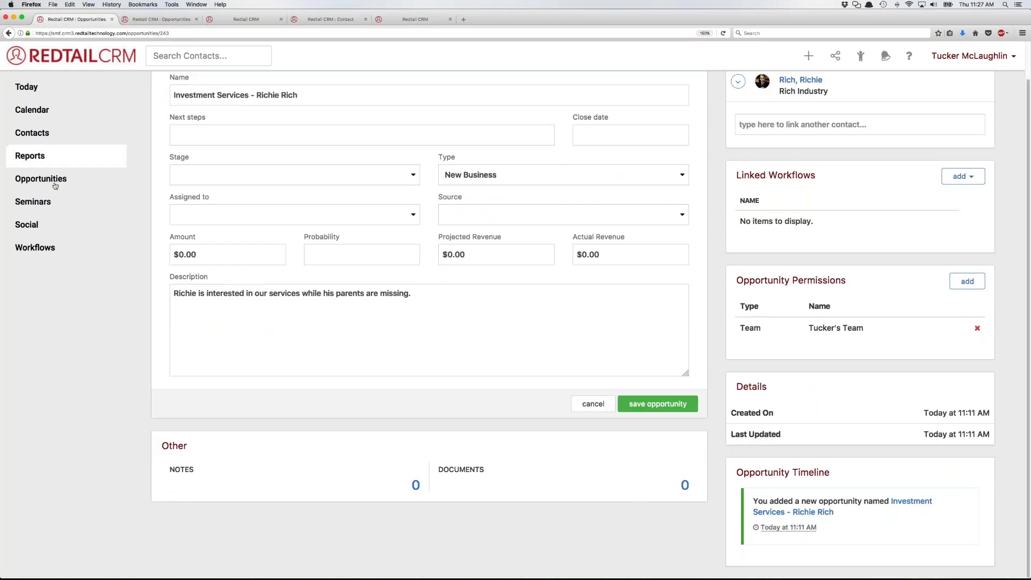
pyautogui.click(59, 157)
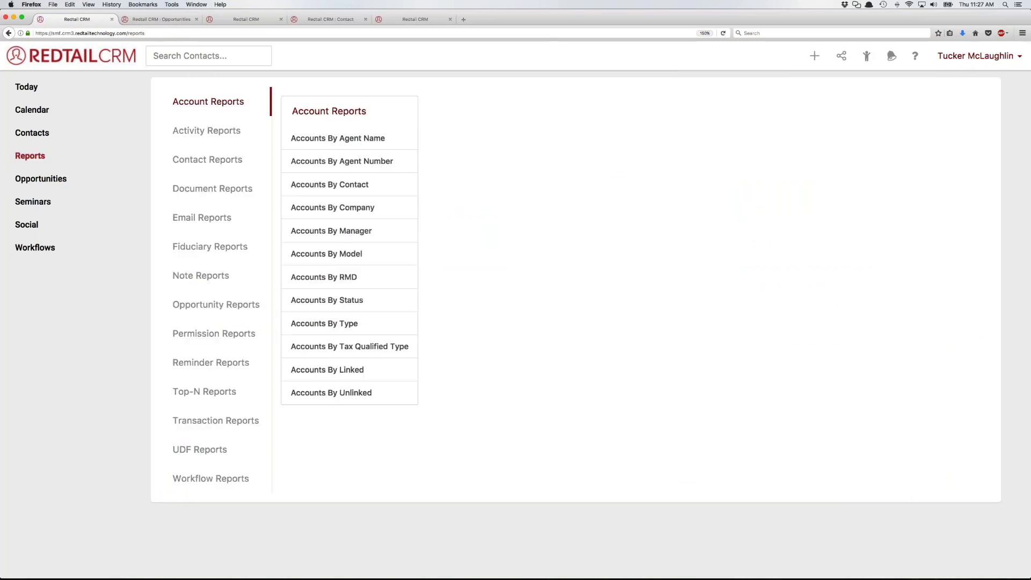
pyautogui.click(228, 304)
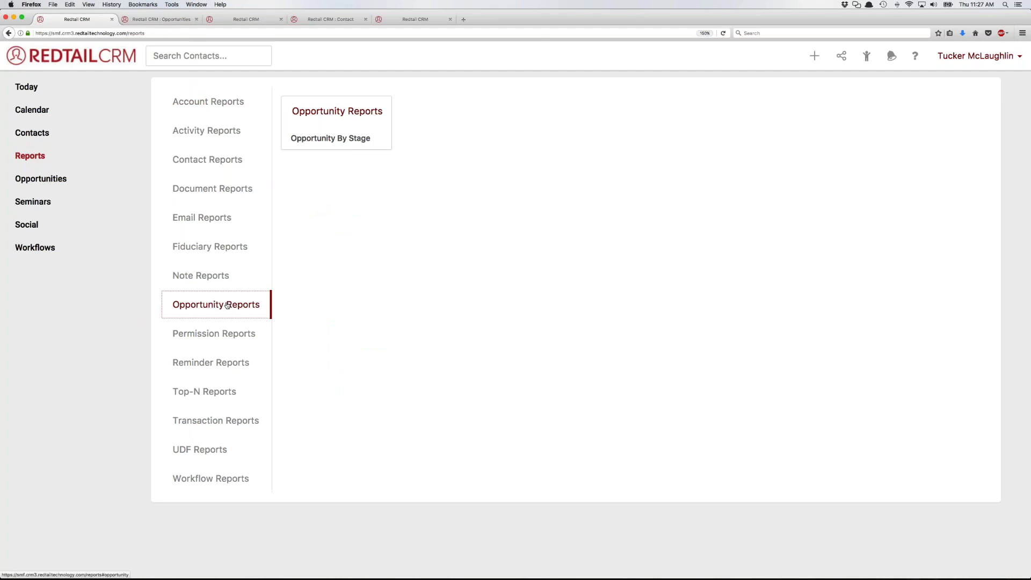
pyautogui.click(330, 138)
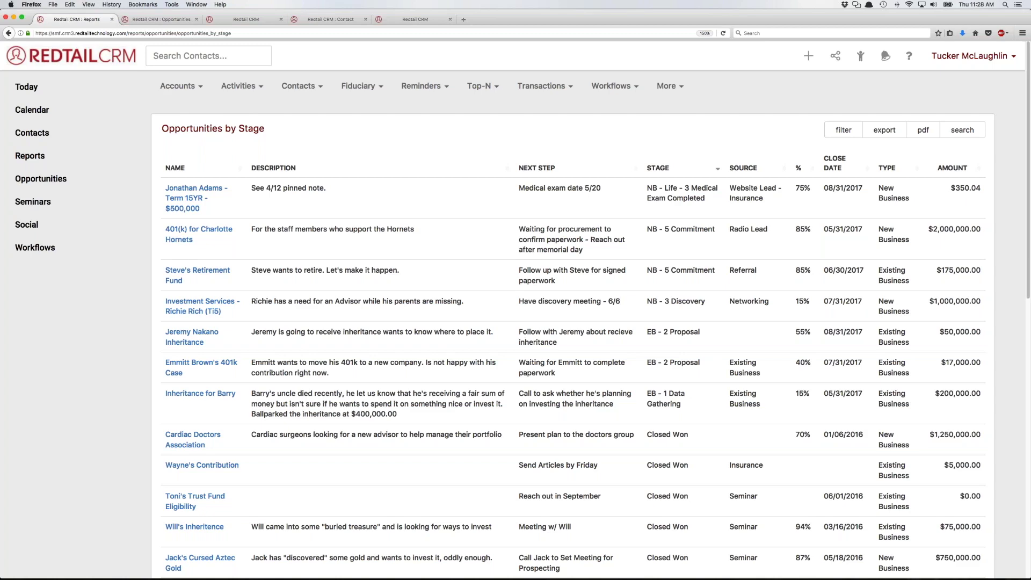
# - Sort the Opportunities by Stage report by percentage, from highest to lowest
pyautogui.click(798, 168)
pyautogui.click(800, 169)
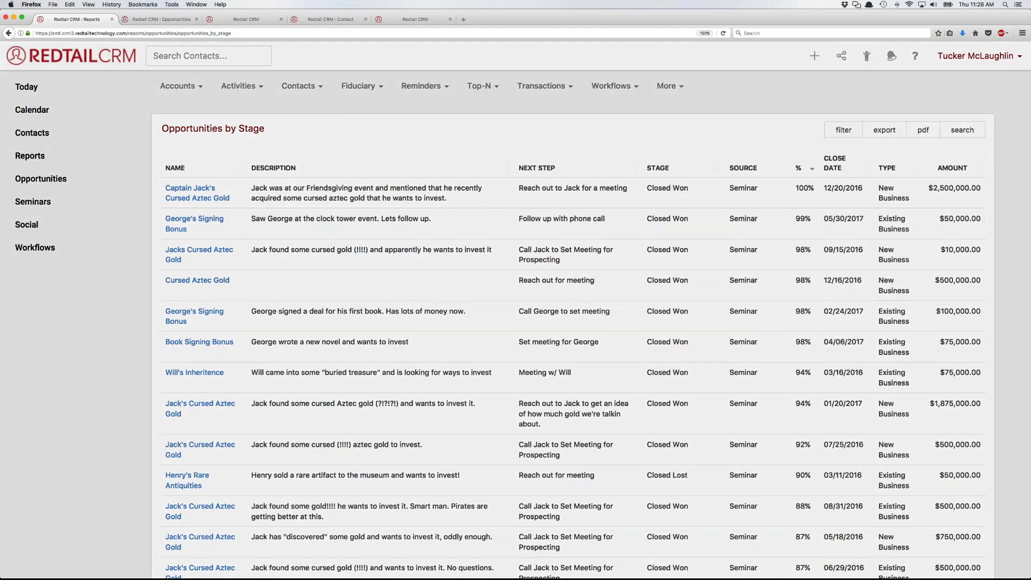
# - Filter the report to the stages EB - 1 Data Gathering, EB - 2 Proposal and EB - 3 Sign and Confirm, keeping all sources
pyautogui.click(843, 130)
pyautogui.click(413, 129)
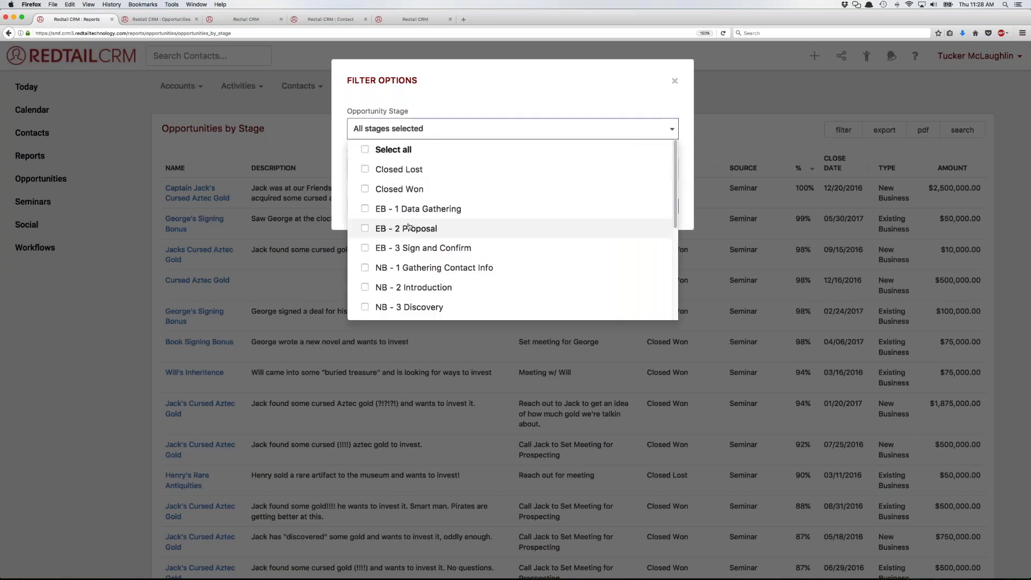
pyautogui.click(376, 210)
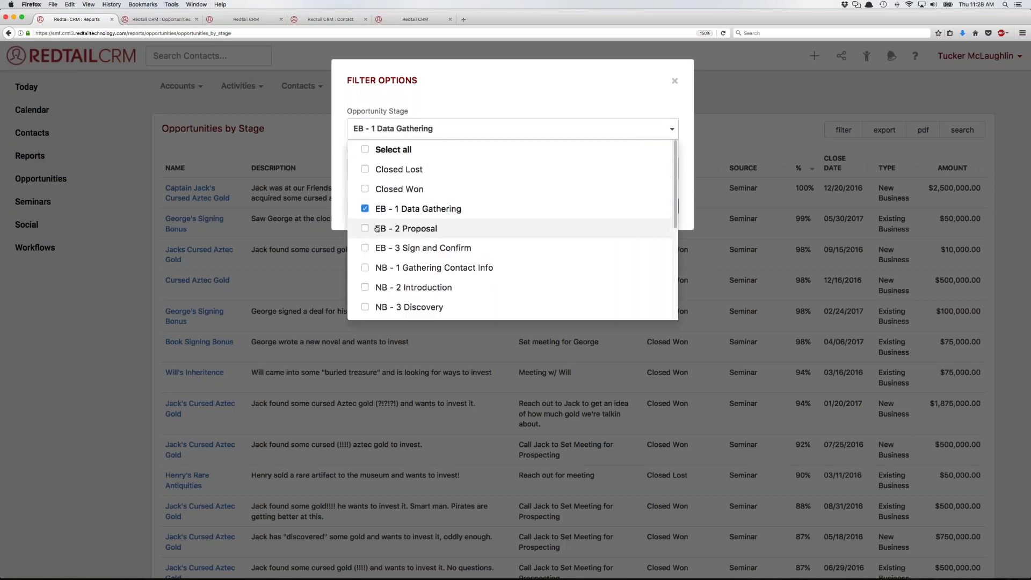
pyautogui.click(379, 229)
pyautogui.click(381, 248)
pyautogui.click(565, 109)
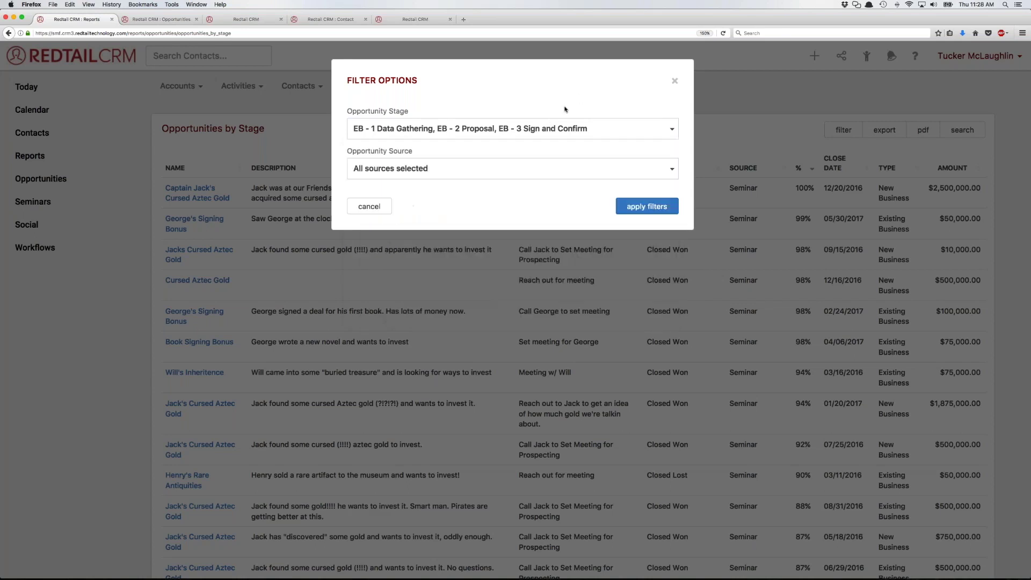
pyautogui.click(432, 168)
pyautogui.click(433, 168)
pyautogui.click(663, 199)
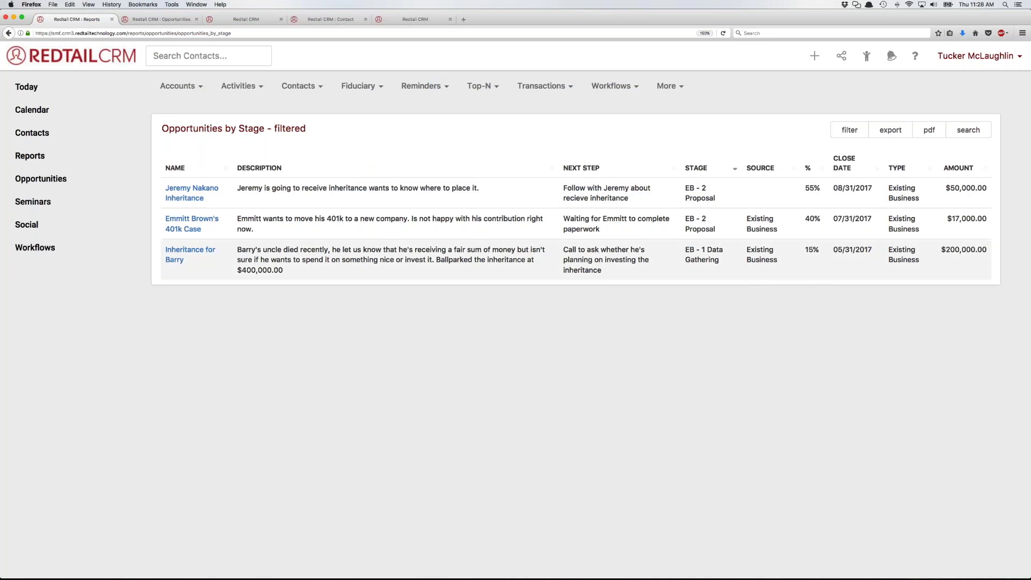
pyautogui.moveTo(685, 189); pyautogui.dragTo(700, 189)
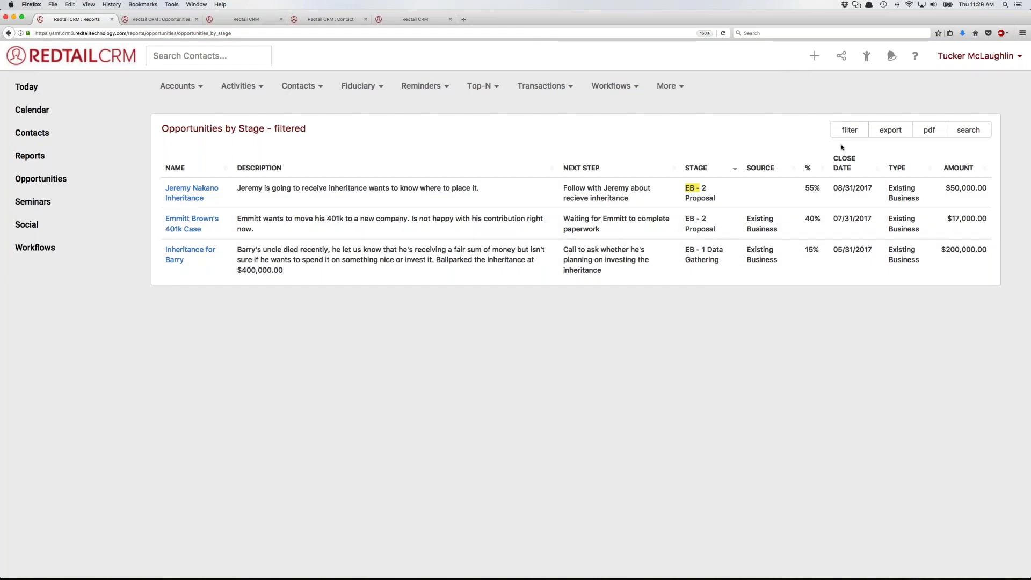
# - Replace the three EB stages in the report's filter options with Closed Lost, and close the options without applying them
pyautogui.click(848, 130)
pyautogui.click(376, 129)
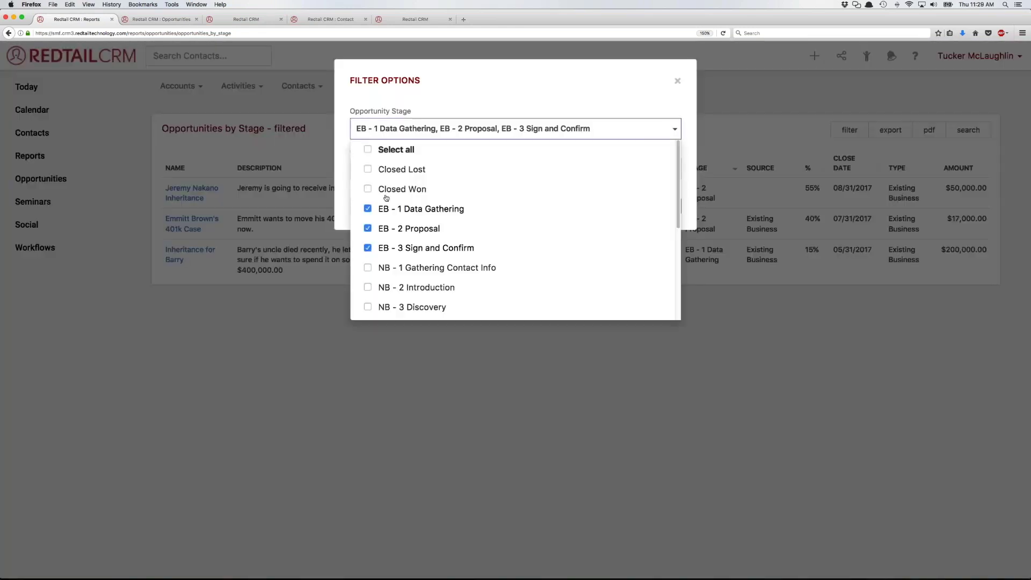
pyautogui.click(367, 209)
pyautogui.click(367, 228)
pyautogui.click(367, 247)
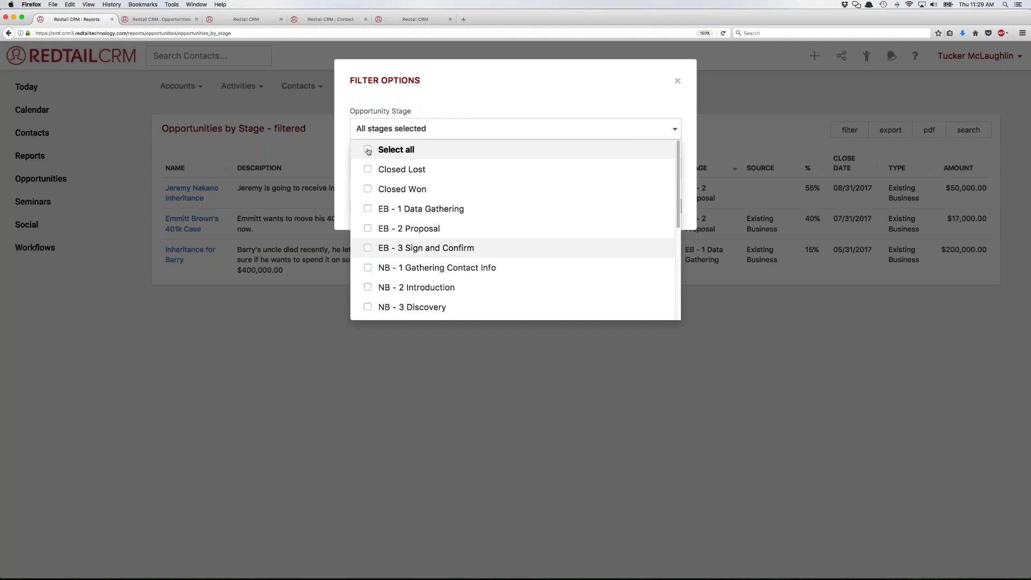
pyautogui.click(368, 171)
pyautogui.click(476, 88)
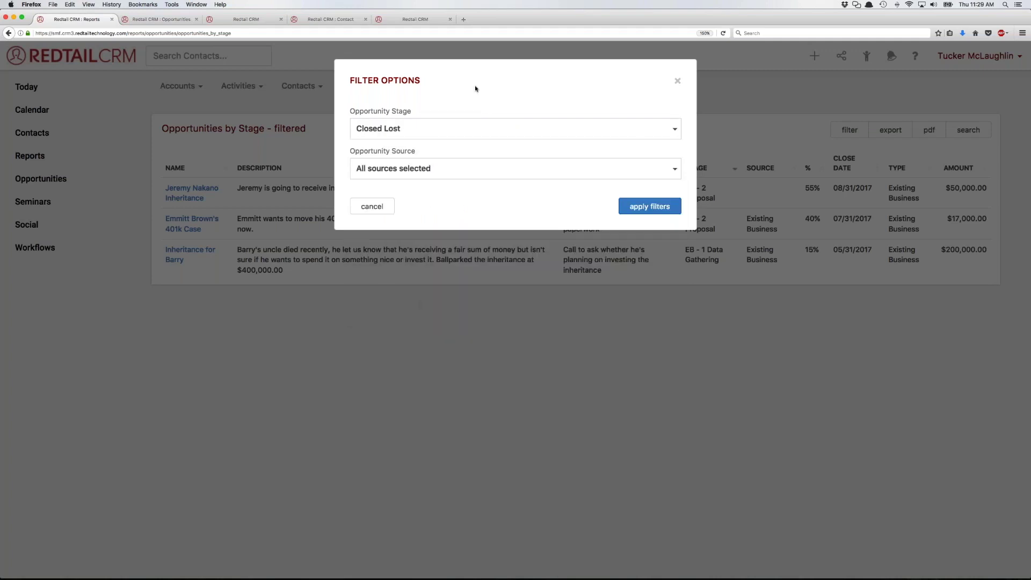
pyautogui.click(679, 82)
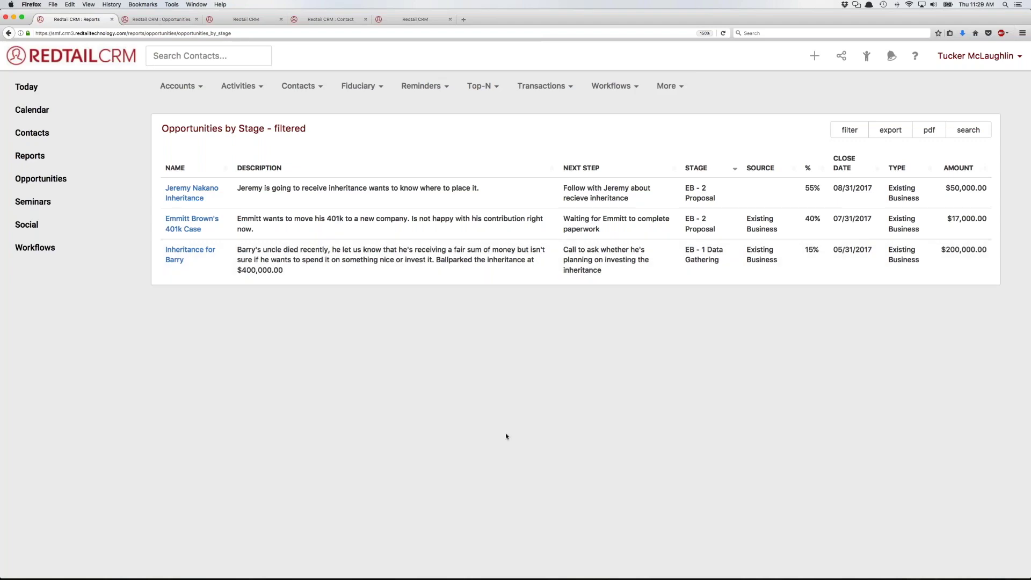
# - Leave the filtered report and return to the opportunities list
pyautogui.click(40, 178)
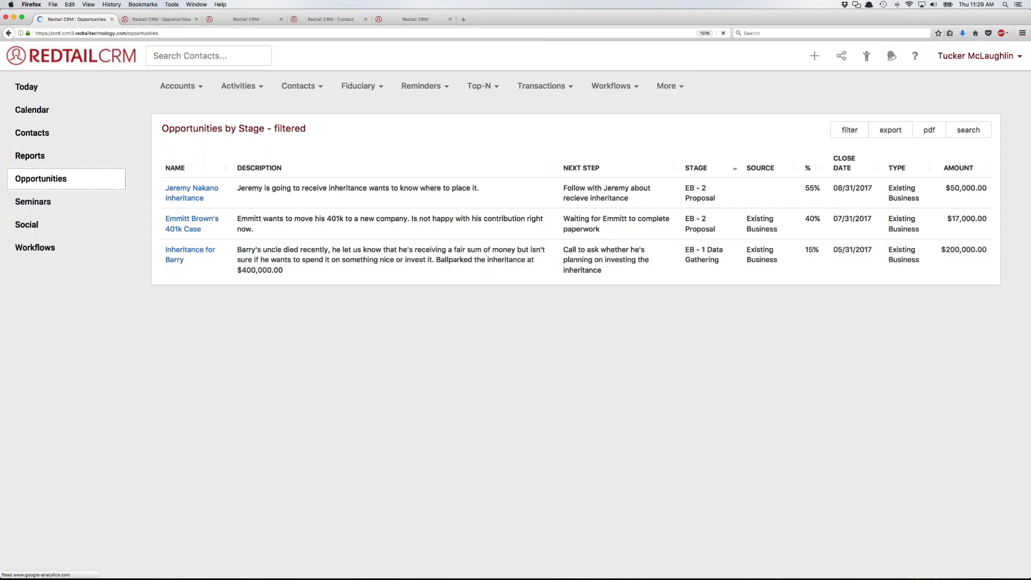